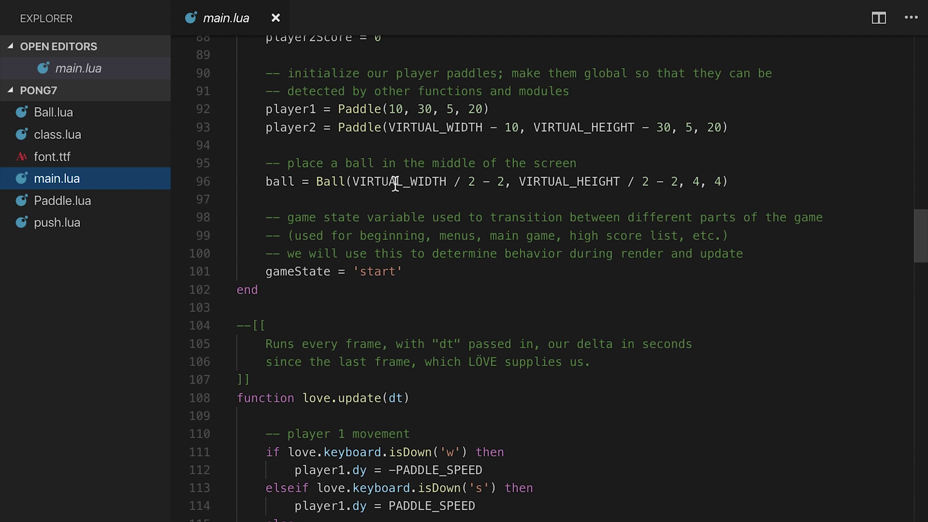
# Open Ball.lua and add blank lines after the constructor's closing end on line 28.
pyautogui.click(52, 116)
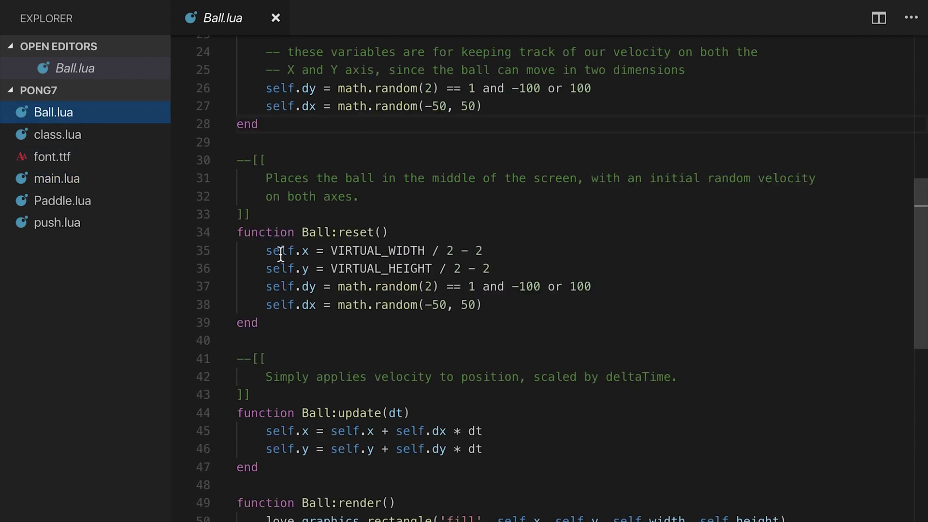
pyautogui.click(281, 322)
pyautogui.click(278, 125)
pyautogui.press('Return')
pyautogui.press('Return')
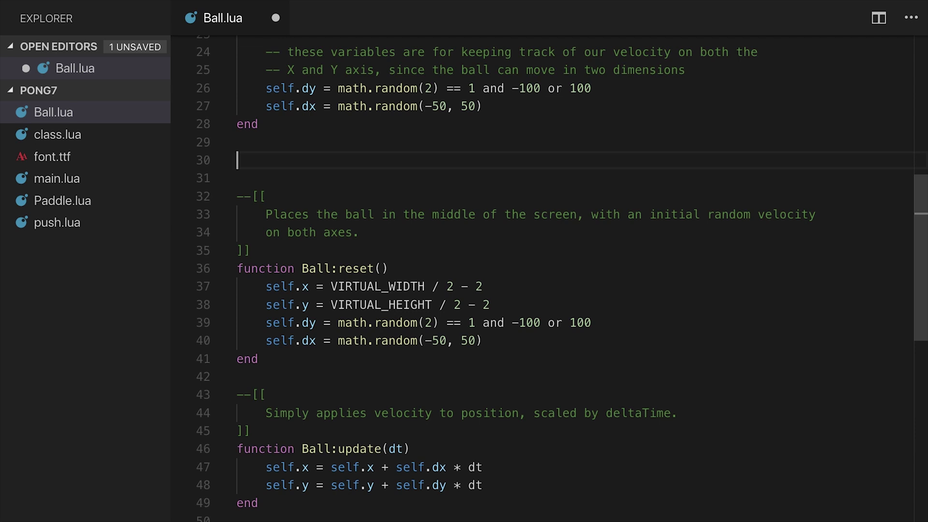
pyautogui.write('function Ball:collides')
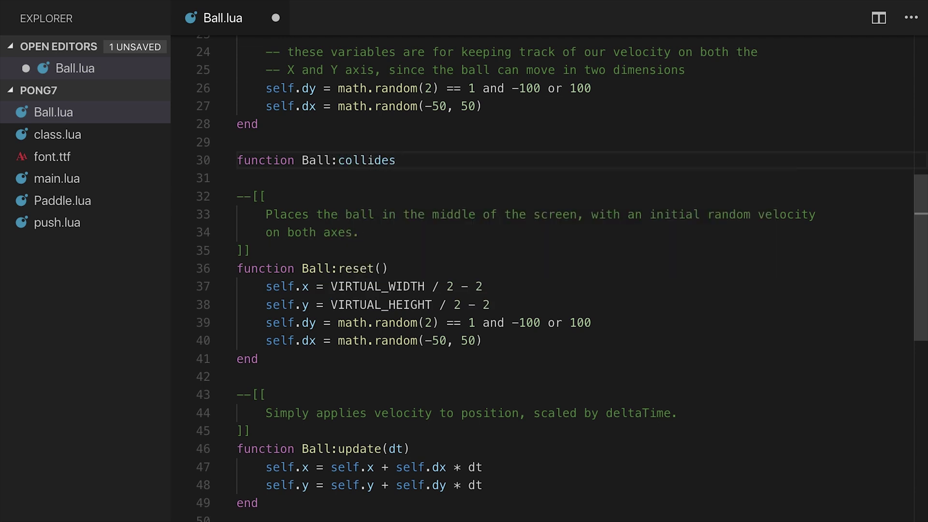
pyautogui.write('(box')
# Write Ball:collides(box) with an x/width check returning false when there is no horizontal overlap.
pyautogui.press('Return')
pyautogui.press('Return')
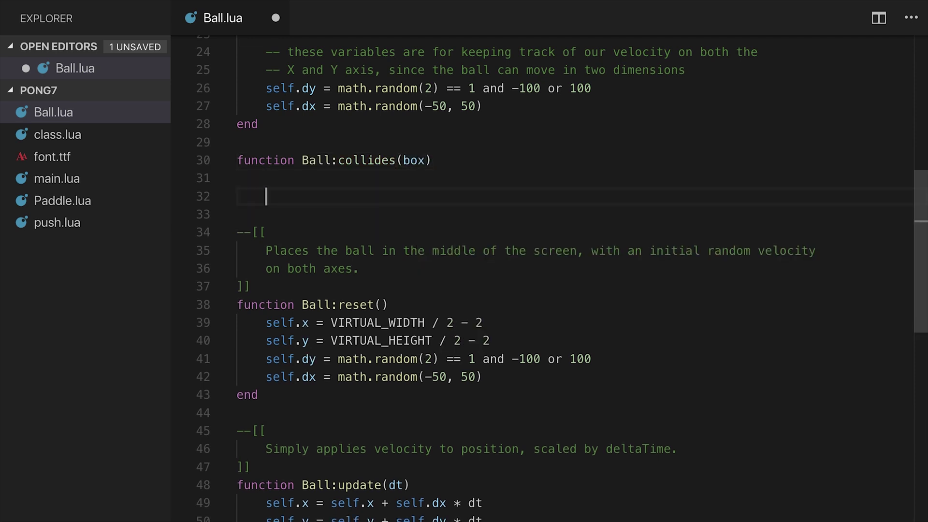
pyautogui.write('end')
pyautogui.press('Up')
pyautogui.write('if ')
pyautogui.write('self.x ')
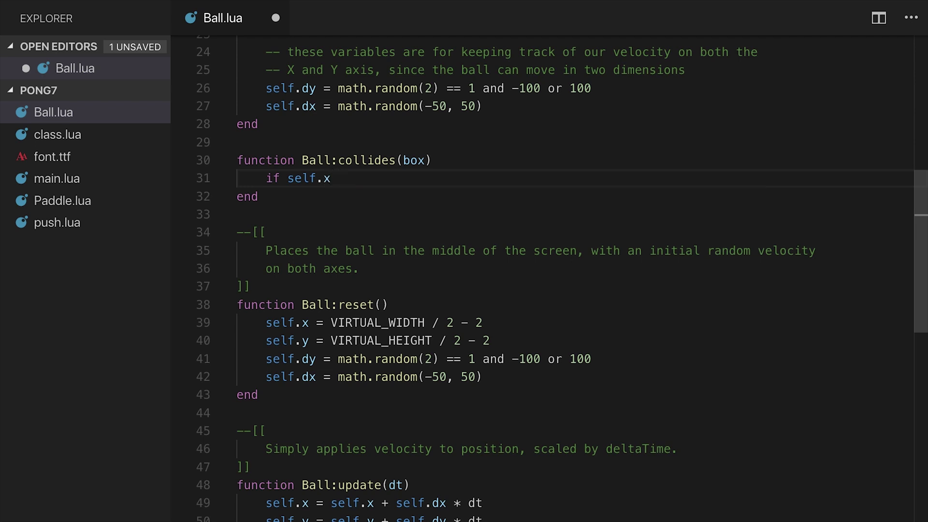
pyautogui.write('> box')
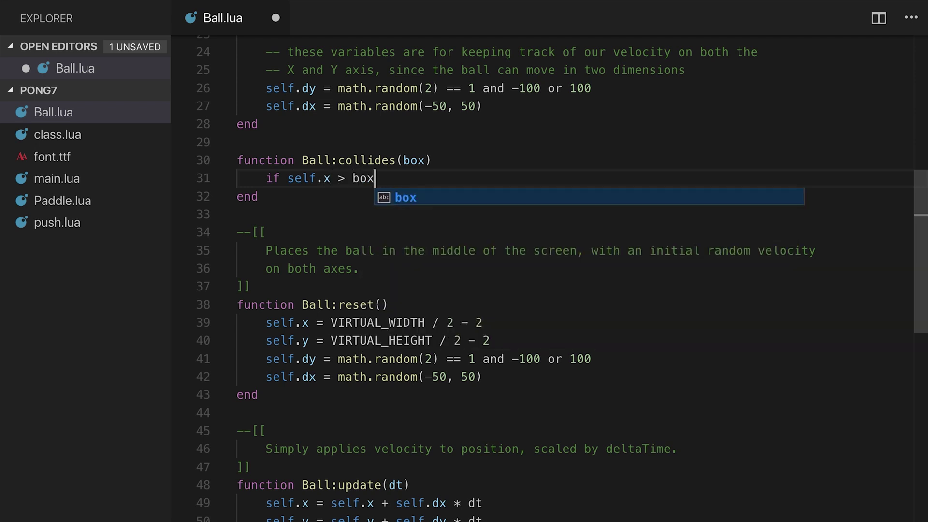
pyautogui.write('.x + box.wi')
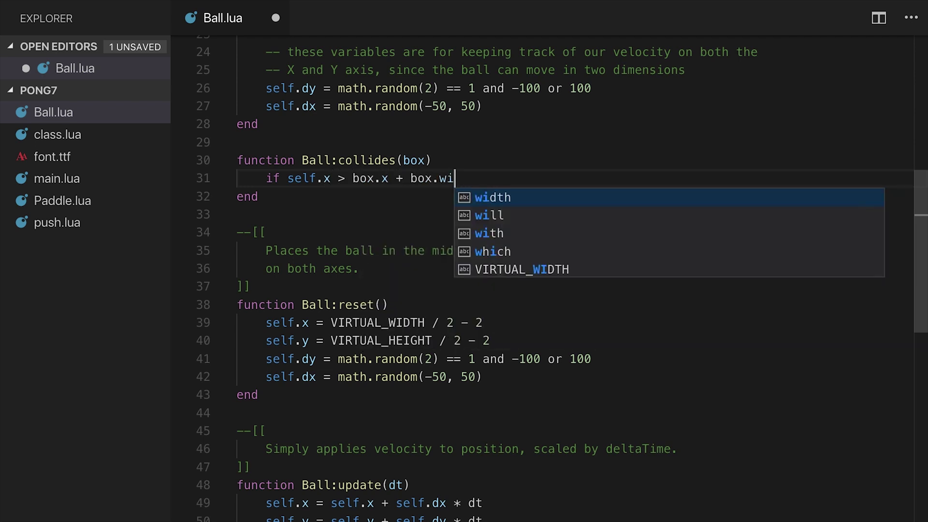
pyautogui.write('dth')
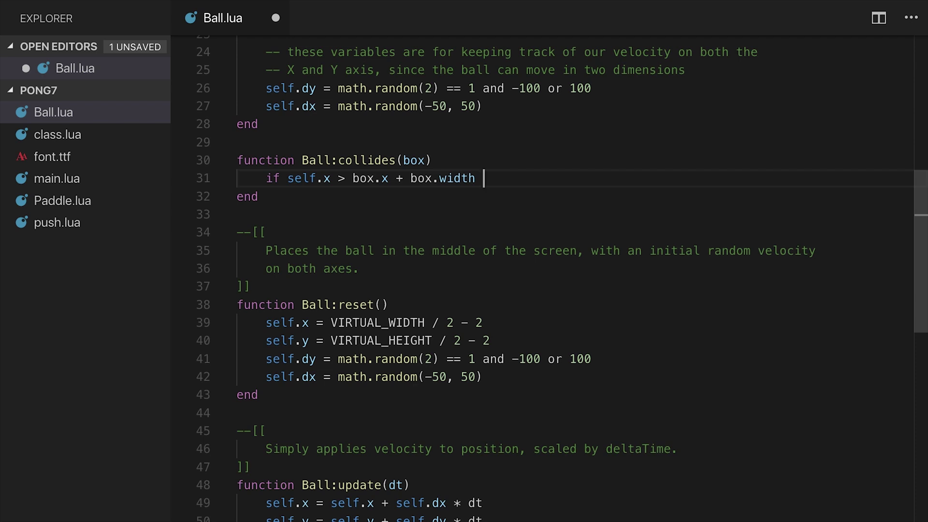
pyautogui.write('or self.x + self.')
pyautogui.write('width ')
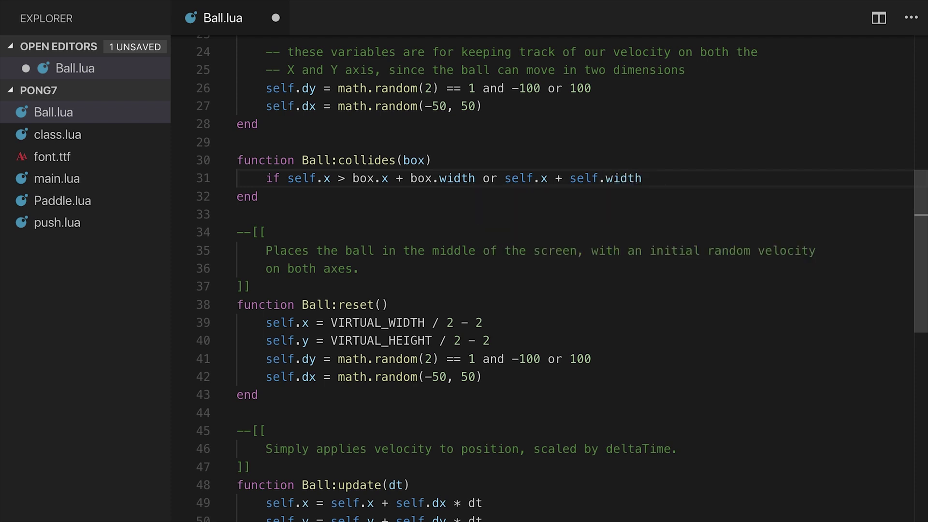
pyautogui.write('< box.x then')
pyautogui.press('Return')
pyautogui.press('Return')
pyautogui.write('end')
pyautogui.press('Up')
pyautogui.press('Tab')
pyautogui.press('Tab')
pyautogui.write('return false')
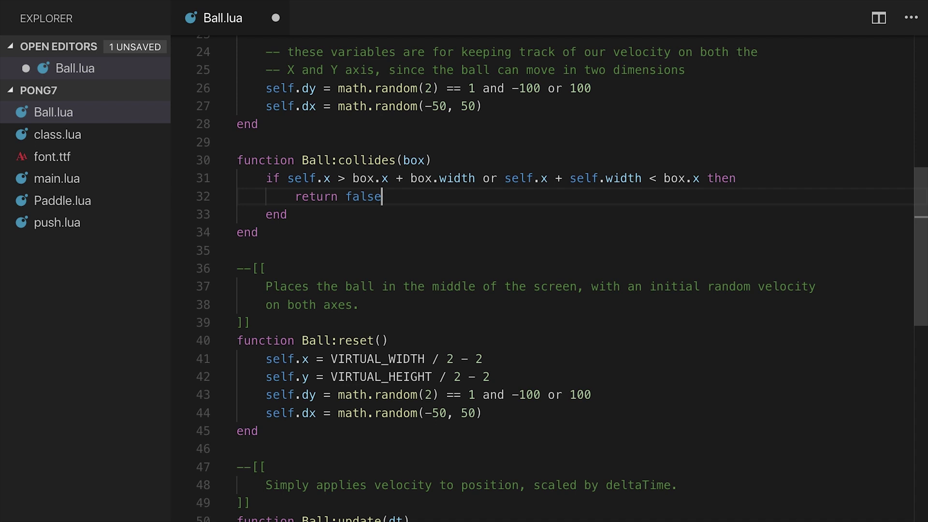
pyautogui.press('Down')
pyautogui.press('Return')
pyautogui.press('Return')
pyautogui.write('if self.y ')
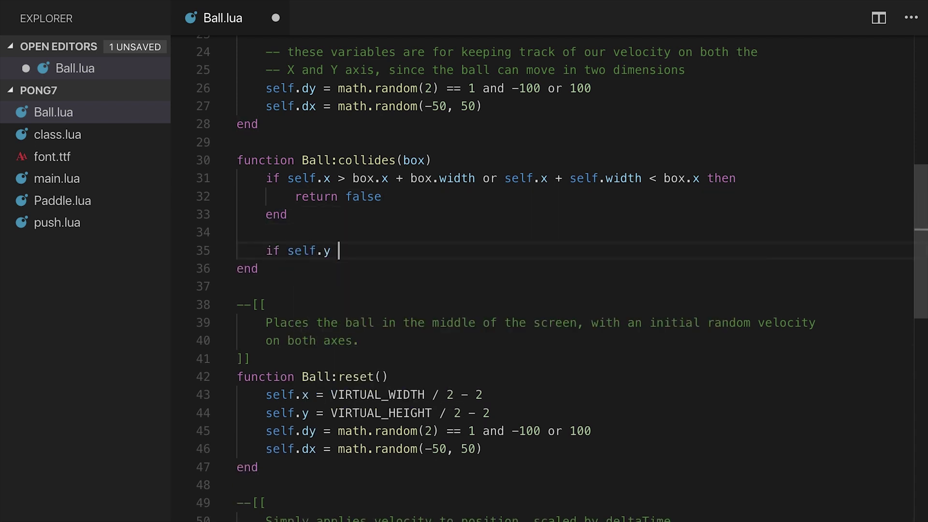
pyautogui.write('> box.y + box.height or self.y + se')
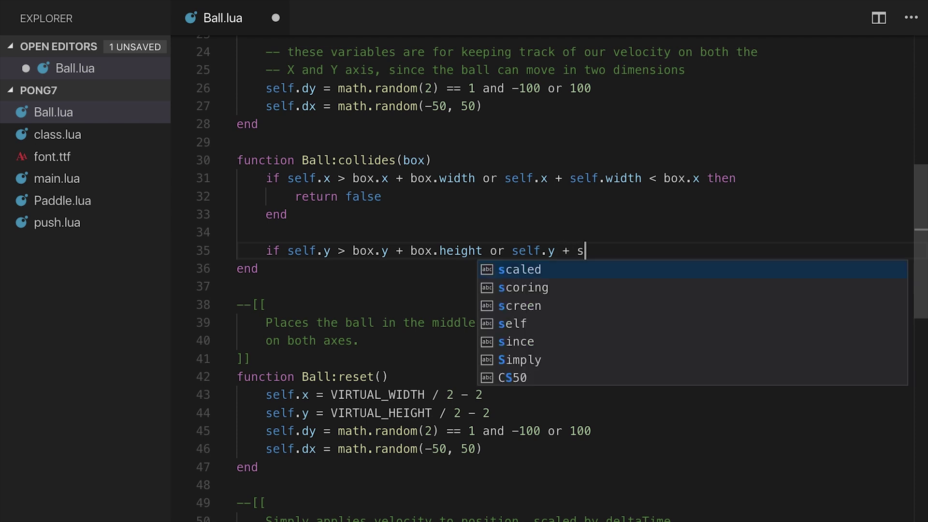
pyautogui.write('lf.height < box.y then')
# Add the y/height check returning false and a final 'return true', then save Ball.lua.
pyautogui.press('Return')
pyautogui.press('Return')
pyautogui.write('end')
pyautogui.press('Up')
pyautogui.write('return af')
pyautogui.press('BackSpace')
pyautogui.write('lse')
pyautogui.press('Escape')
pyautogui.press('Down')
pyautogui.press('Return')
pyautogui.press('Return')
pyautogui.write('return true')
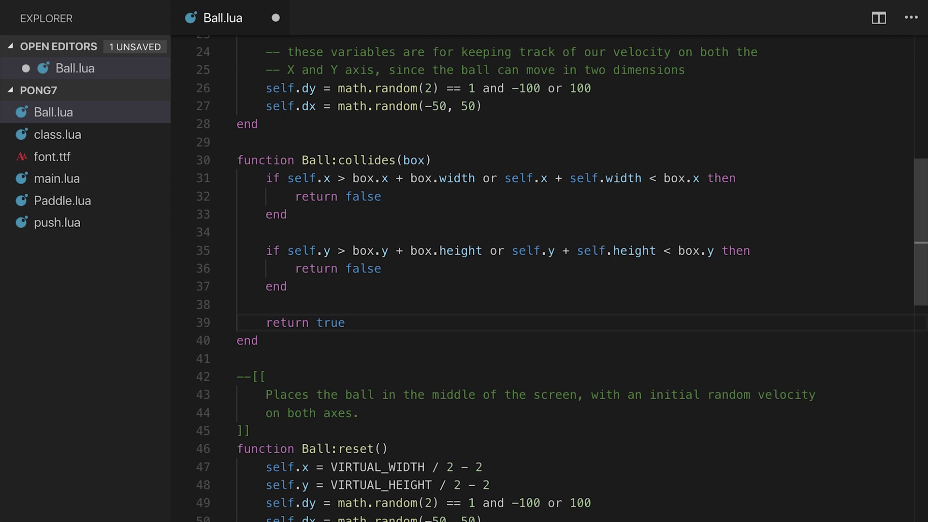
pyautogui.hotkey('ctrl', 's')
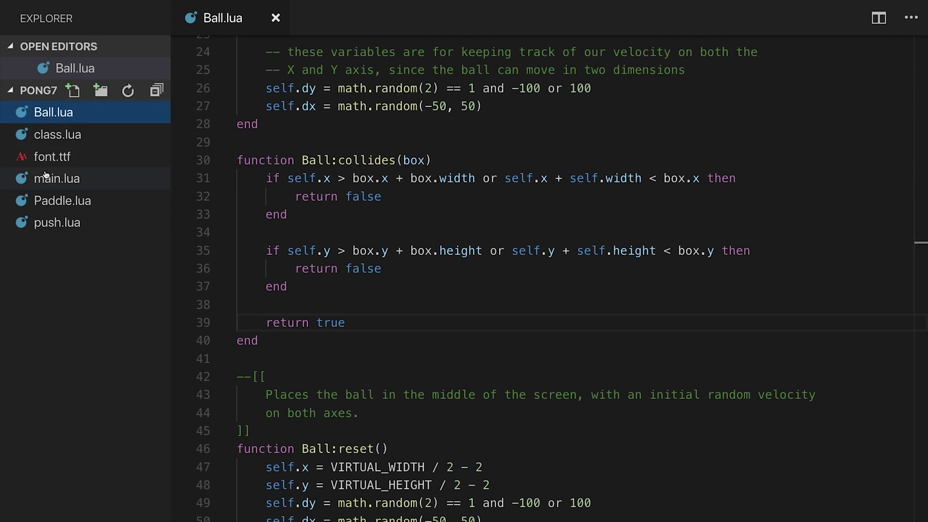
# Open main.lua and add an if ball:collides(paddle1) block at the top of love.update.
pyautogui.click(150, 187)
pyautogui.scroll(-3, 356, 271)
pyautogui.scroll(-5, 357, 271)
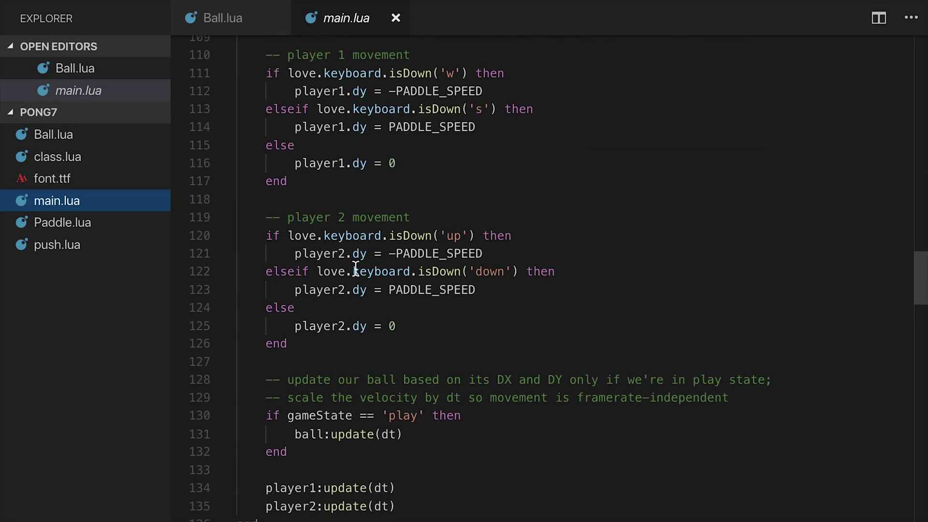
pyautogui.scroll(2, 356, 269)
pyautogui.scroll(2, 355, 269)
pyautogui.click(423, 174)
pyautogui.press('Return')
pyautogui.press('Return')
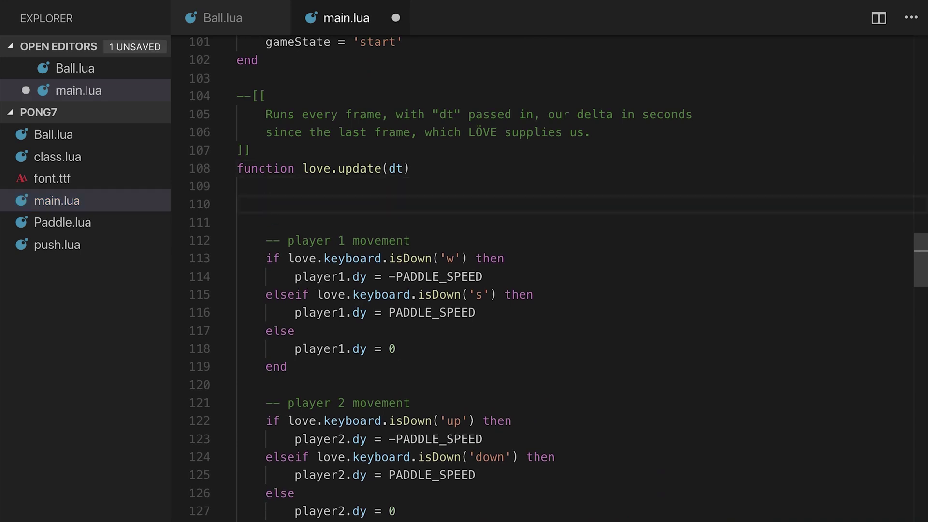
pyautogui.write('if ball:collides(paddle1) then')
pyautogui.press('Return')
pyautogui.press('Return')
pyautogui.write('end')
pyautogui.press('Up')
pyautogui.press('Tab')
pyautogui.press('Tab')
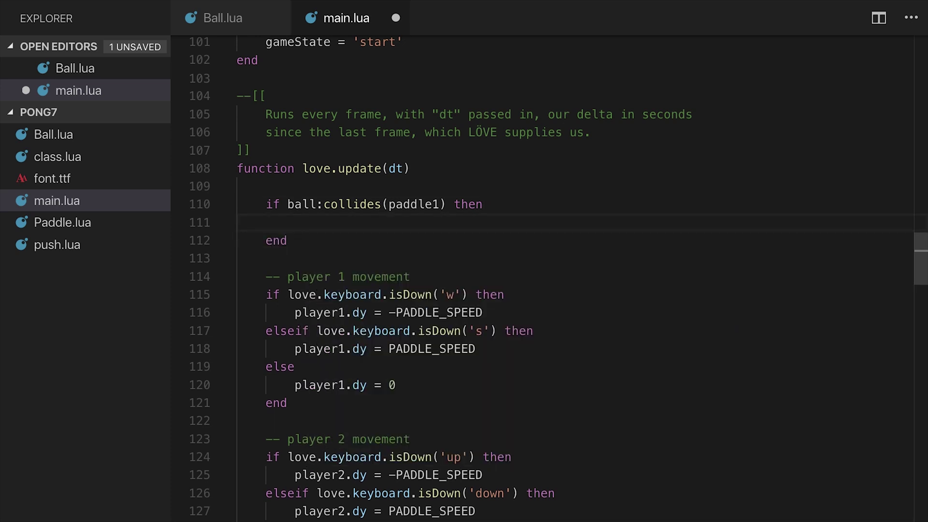
pyautogui.write('-- deflect ball to the ')
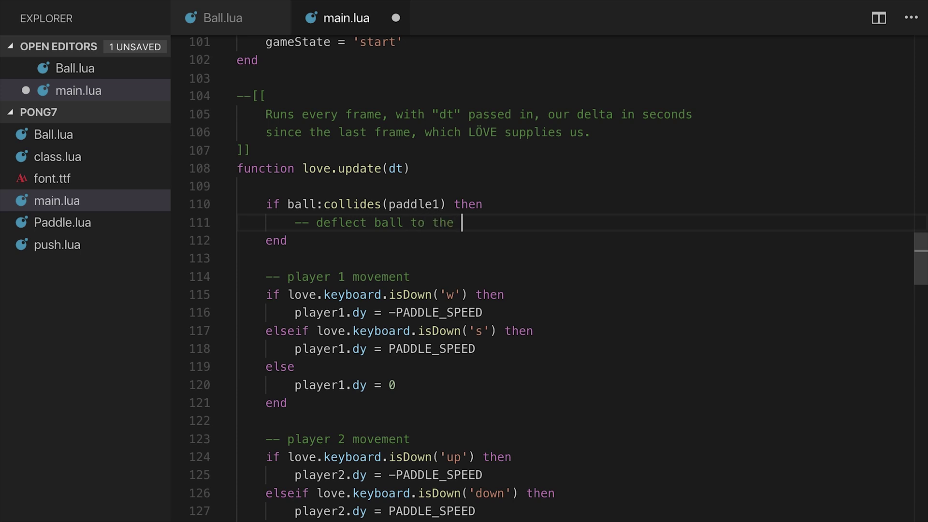
pyautogui.write('right')
# Add an if ball:collides(paddle2) block with a deflect-left comment below the first check.
pyautogui.press('Down')
pyautogui.press('Return')
pyautogui.press('Return')
pyautogui.write('if ball:co')
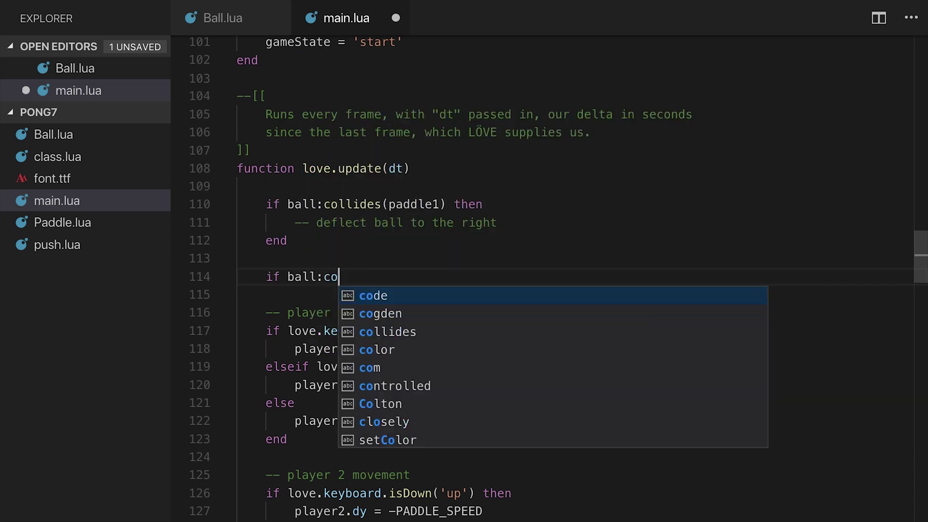
pyautogui.write('llides(paddle2) then')
pyautogui.press('Return')
pyautogui.write('end')
pyautogui.press('Up')
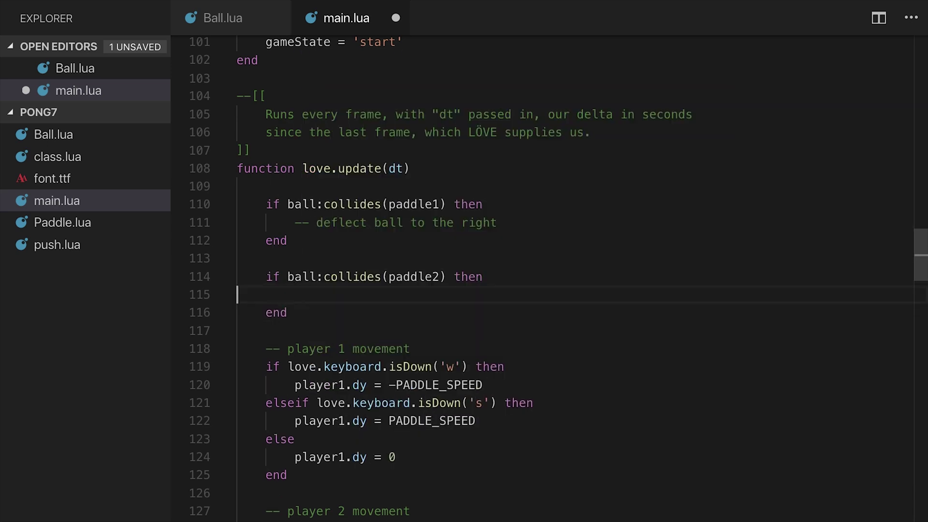
pyautogui.press('Tab')
pyautogui.write('-- deflect t')
pyautogui.press('BackSpace')
pyautogui.write('ball to the left')
pyautogui.press('Up')
pyautogui.press('Up')
pyautogui.press('Up')
pyautogui.press('Up')
pyautogui.press('End')
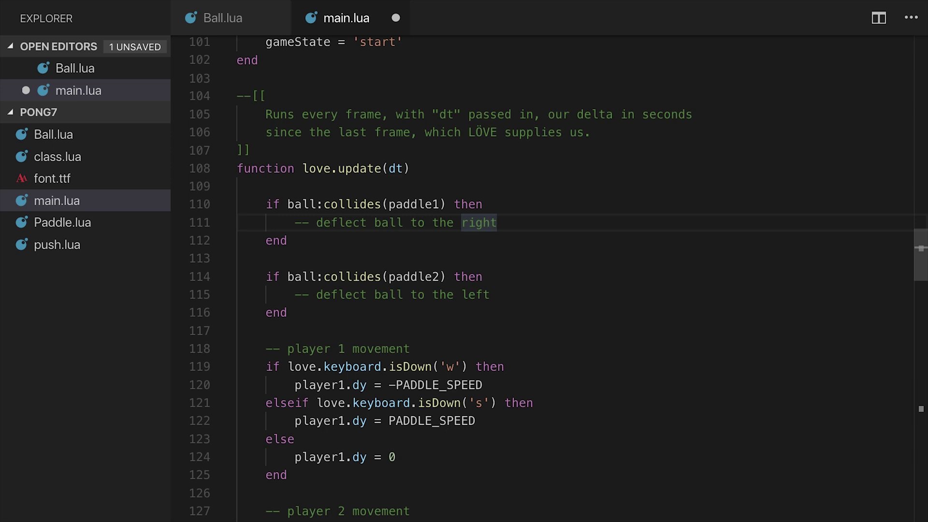
# Add ball.dx = -ball.dx under the deflect-right comment in the paddle1 block.
pyautogui.press('End')
pyautogui.press('Return')
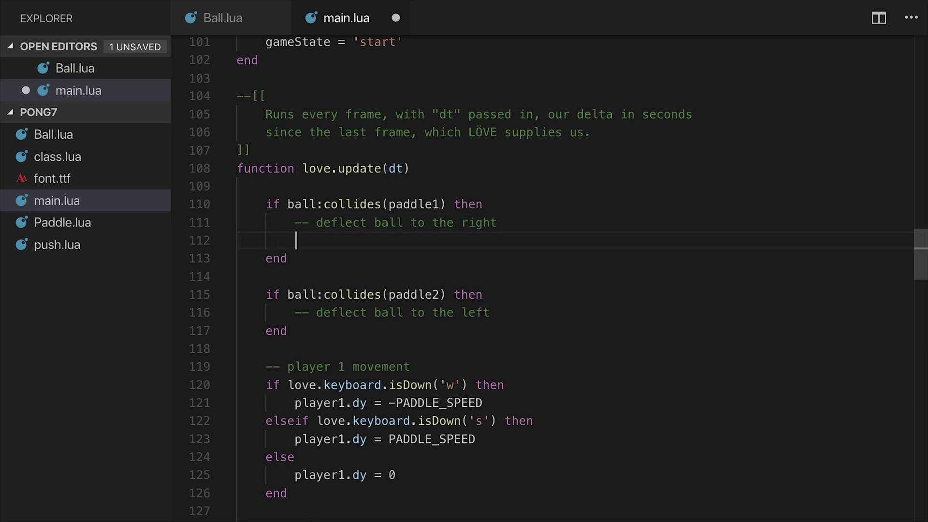
pyautogui.write('b')
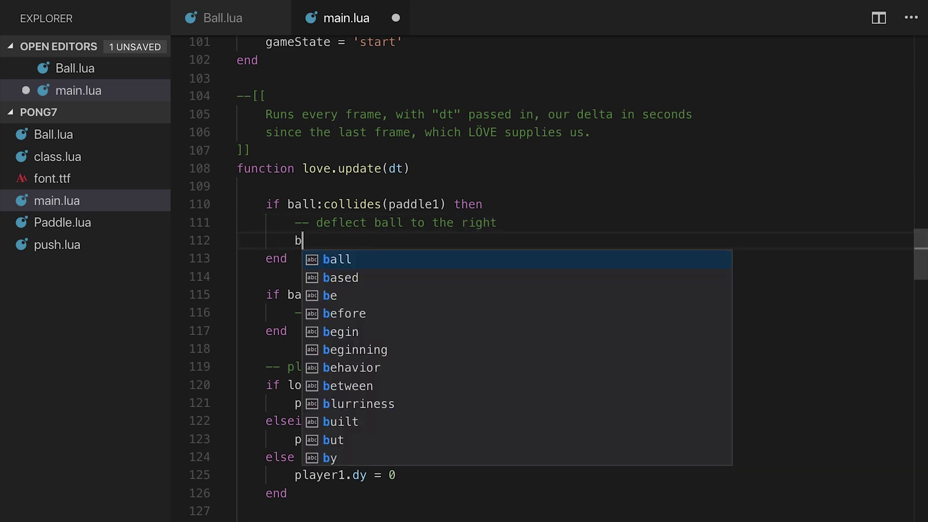
pyautogui.write('all.dx = -ball.dx')
pyautogui.press('Escape')
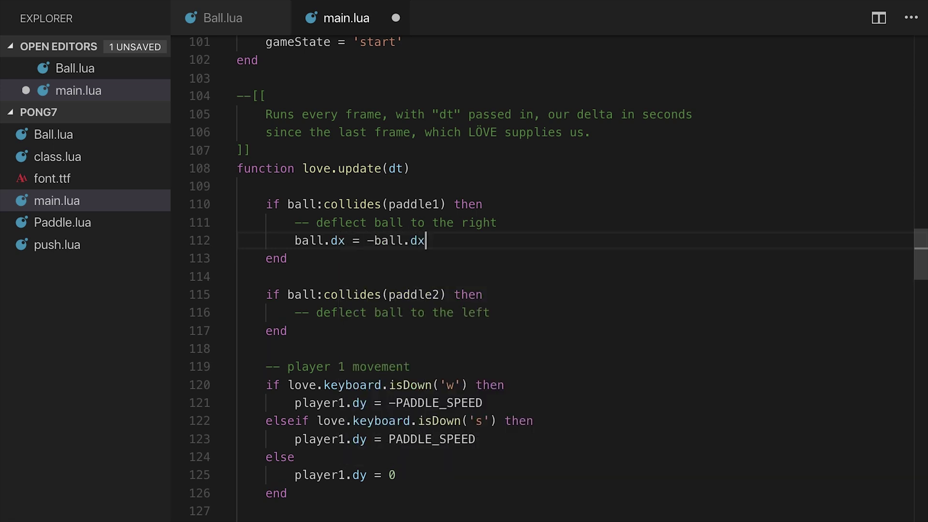
# Paste ball.dx = -ball.dx into the paddle2 block and tidy the blank lines.
pyautogui.press('Down')
pyautogui.press('Down')
pyautogui.press('Down')
pyautogui.press('Down')
pyautogui.press('End')
pyautogui.press('Return')
pyautogui.write('ball.dx = -ball.dx')
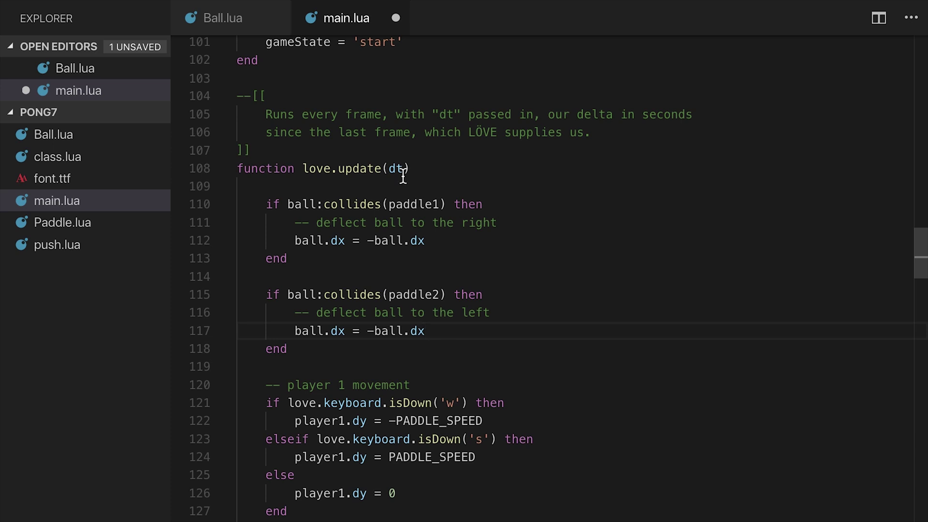
pyautogui.moveTo(298, 348); pyautogui.dragTo(237, 277)
pyautogui.keyDown('shift'); pyautogui.click(269, 204); pyautogui.keyUp('shift')
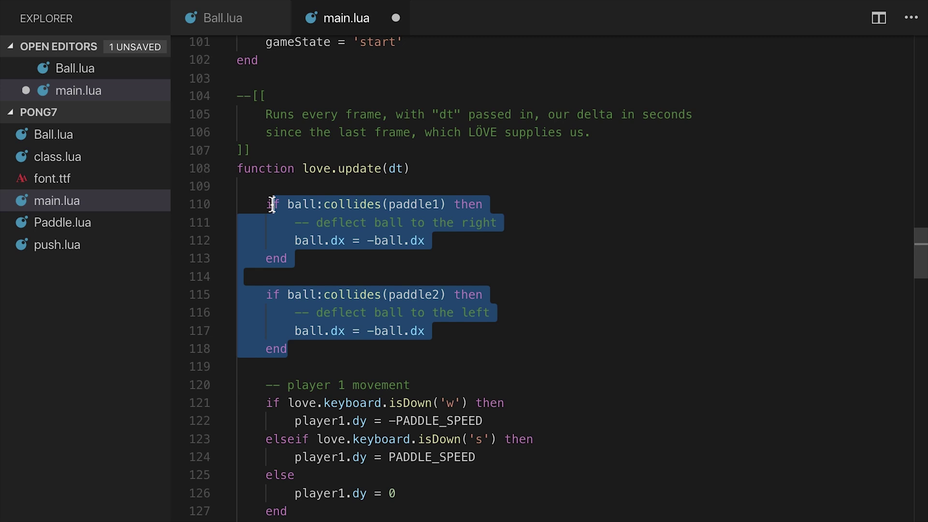
pyautogui.click(459, 249)
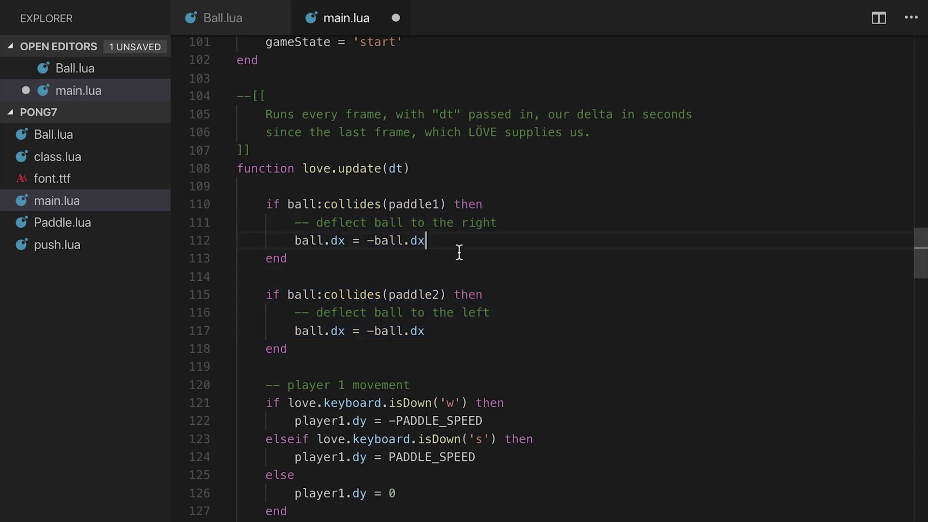
pyautogui.press('Return')
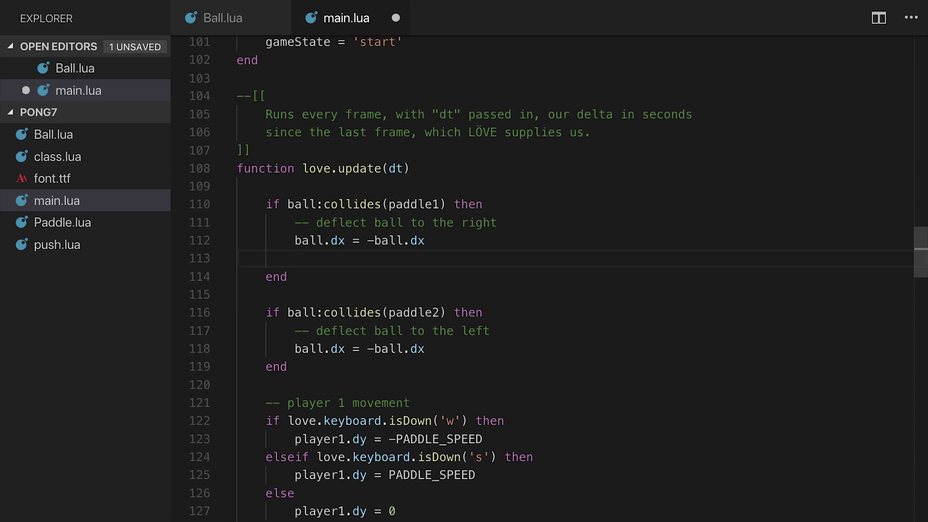
pyautogui.press('BackSpace')
pyautogui.press('BackSpace')
pyautogui.press('BackSpace')
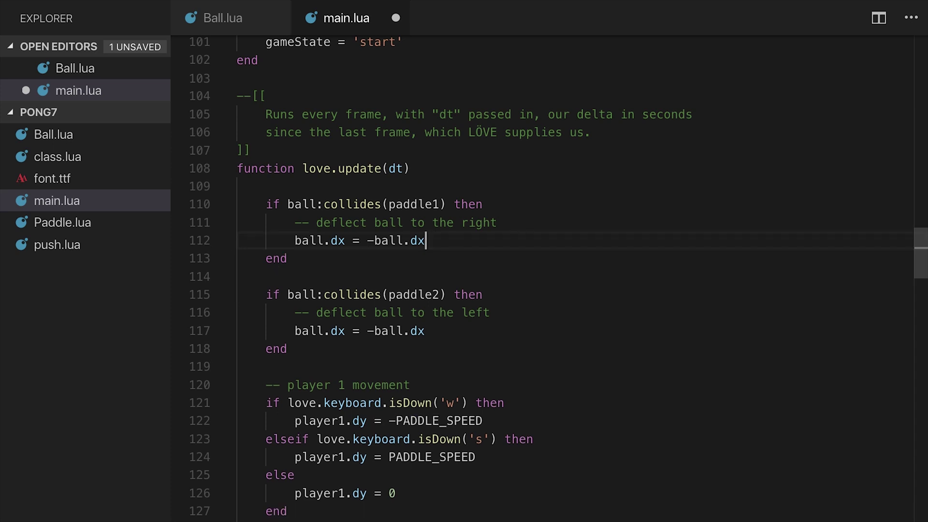
# Add an if ball.y <= 0 top-edge block setting ball.dy = -ball.dy.
pyautogui.click(288, 348)
pyautogui.press('Return')
pyautogui.press('Return')
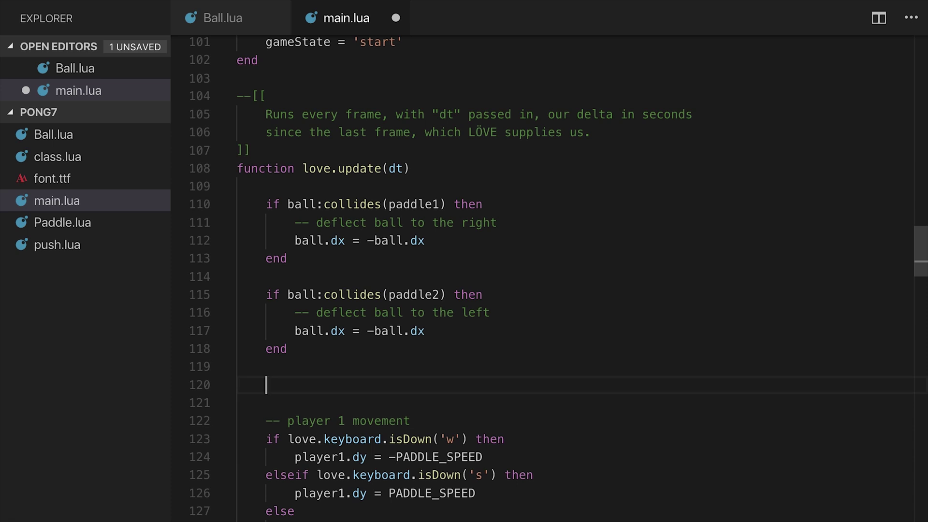
pyautogui.write('if ball.y <= 0 then')
pyautogui.press('Return')
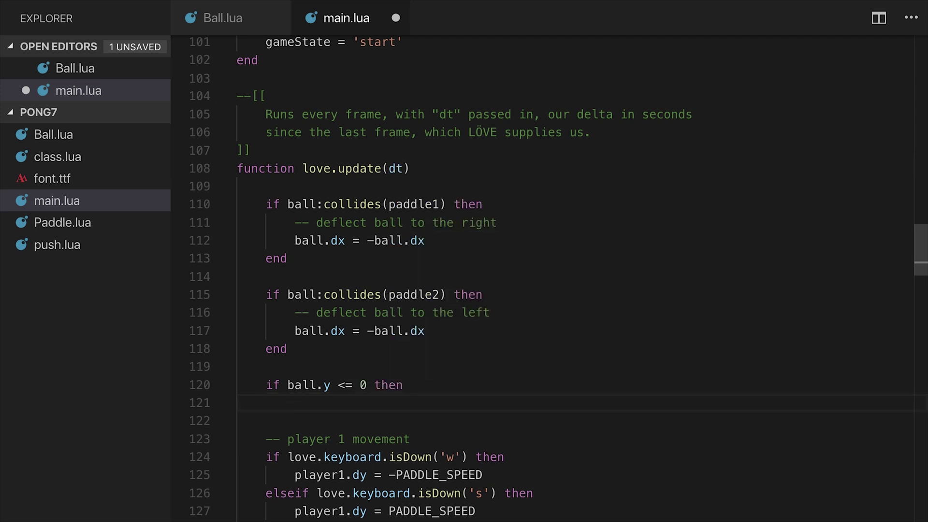
pyautogui.press('Return')
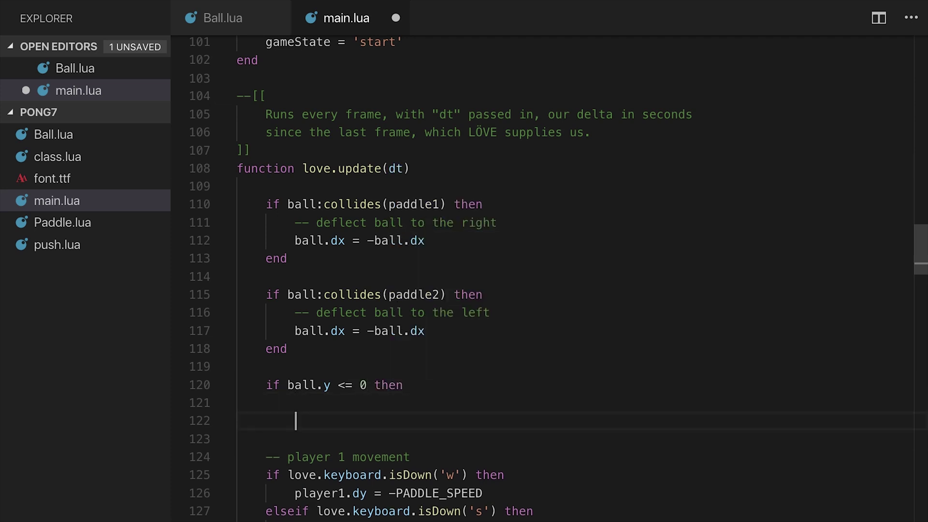
pyautogui.write('end')
pyautogui.press('Up')
pyautogui.write('-- deflect the ball down')
pyautogui.press('Return')
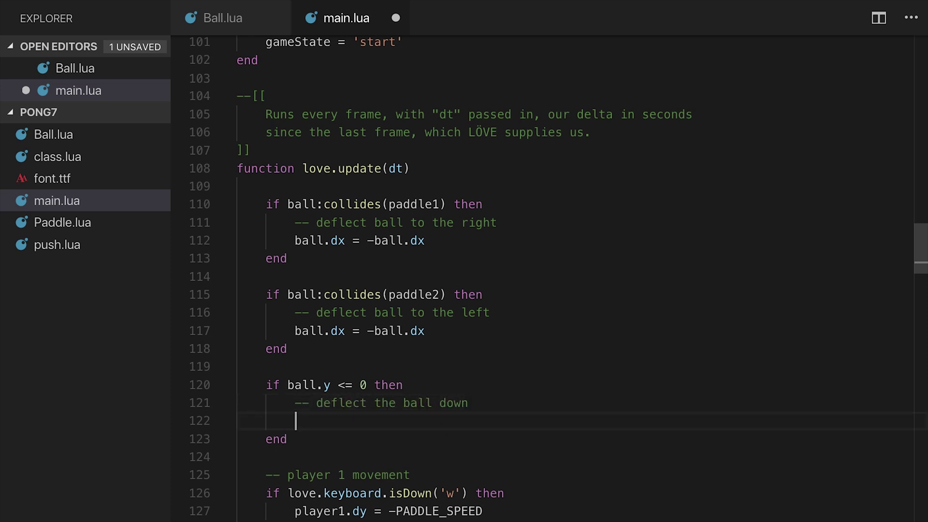
pyautogui.write('ball.dy = -ball.dy')
# Add an if ball.y >= VIRTUAL_HEIGHT - 4 bottom-edge check reversing ball.dy.
pyautogui.press('Escape')
pyautogui.press('Down')
pyautogui.press('Return')
pyautogui.press('Return')
pyautogui.write('if ball.y ')
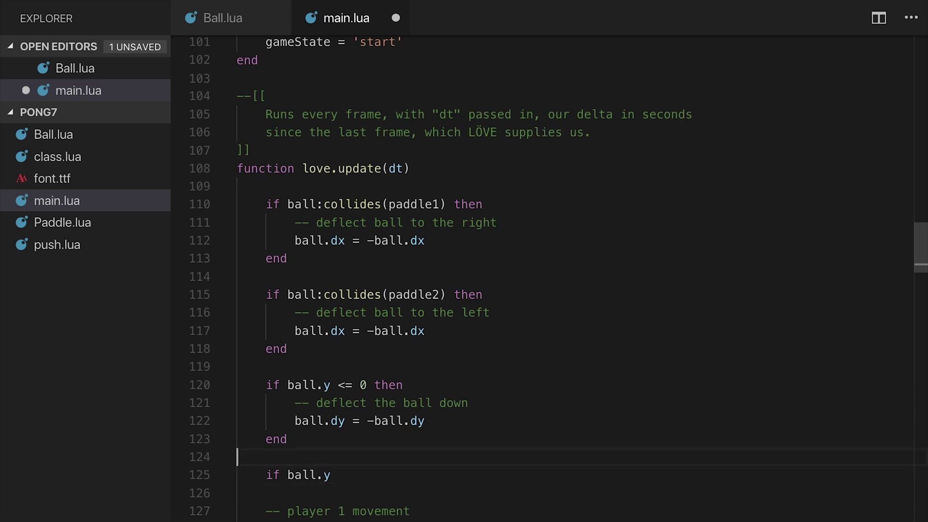
pyautogui.write('>')
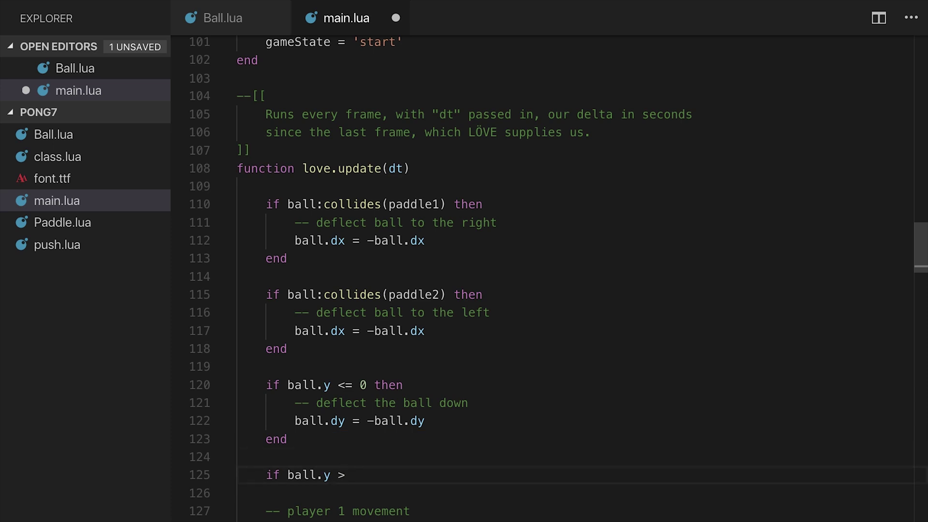
pyautogui.write('= ')
pyautogui.write('VIRTUAL_HEIGHT ')
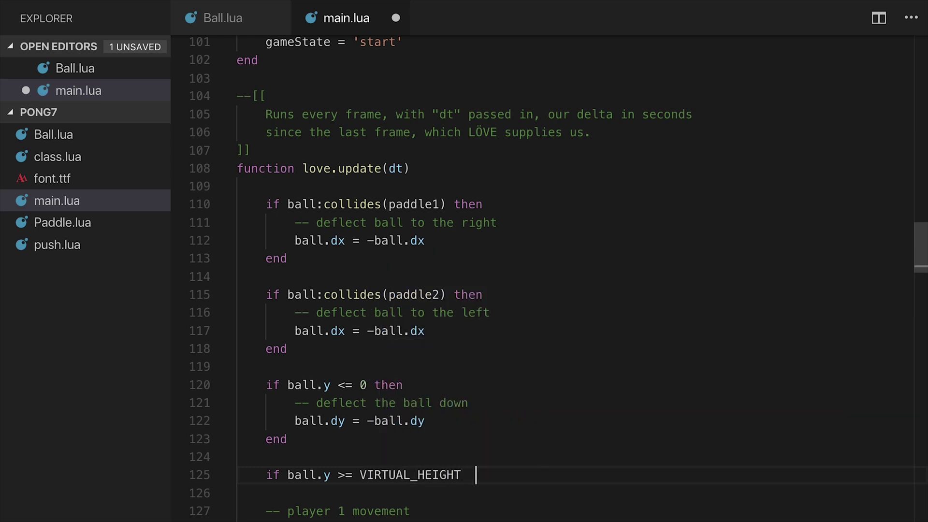
pyautogui.write('- 4')
pyautogui.write('then')
pyautogui.press('Return')
pyautogui.press('Return')
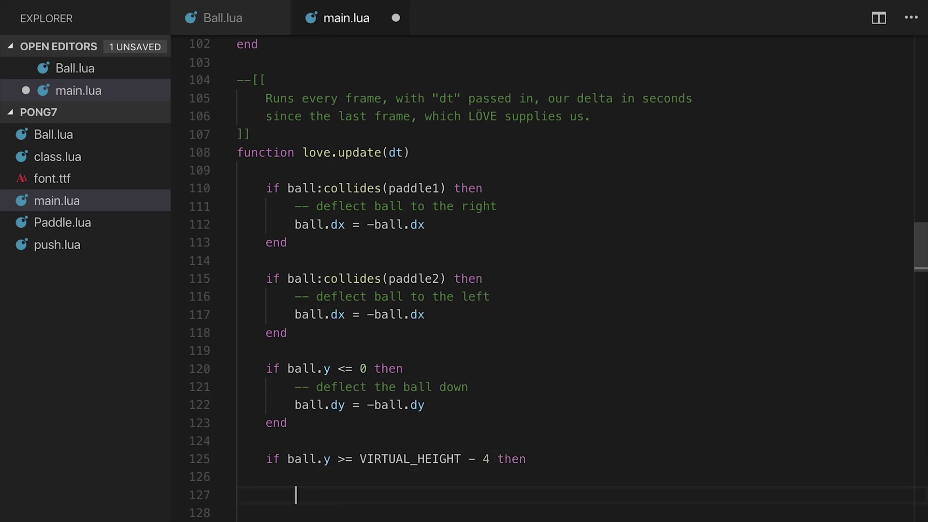
pyautogui.write('end')
pyautogui.write('ball.dy = -')
pyautogui.write('ball.dy')
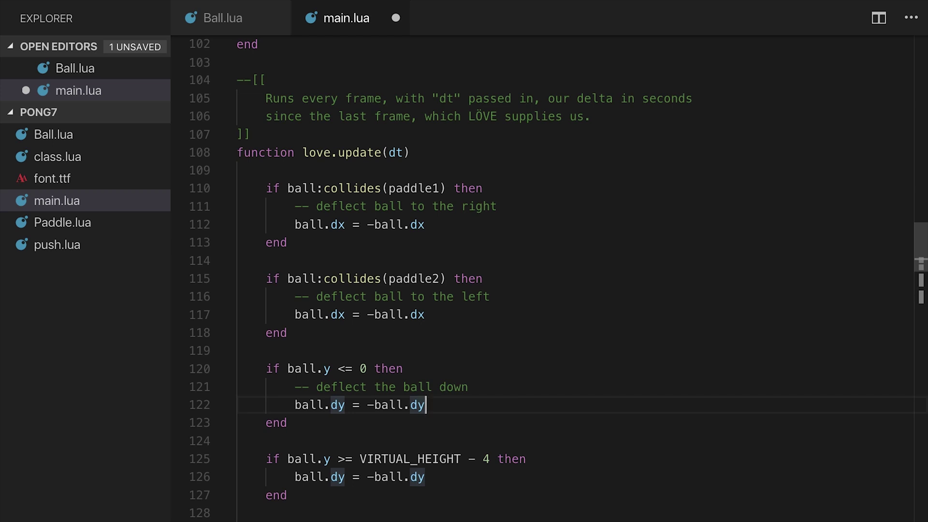
# Reset ball.y to 0 and VIRTUAL_HEIGHT - 4 in the edge blocks and save main.lua.
pyautogui.press('Return')
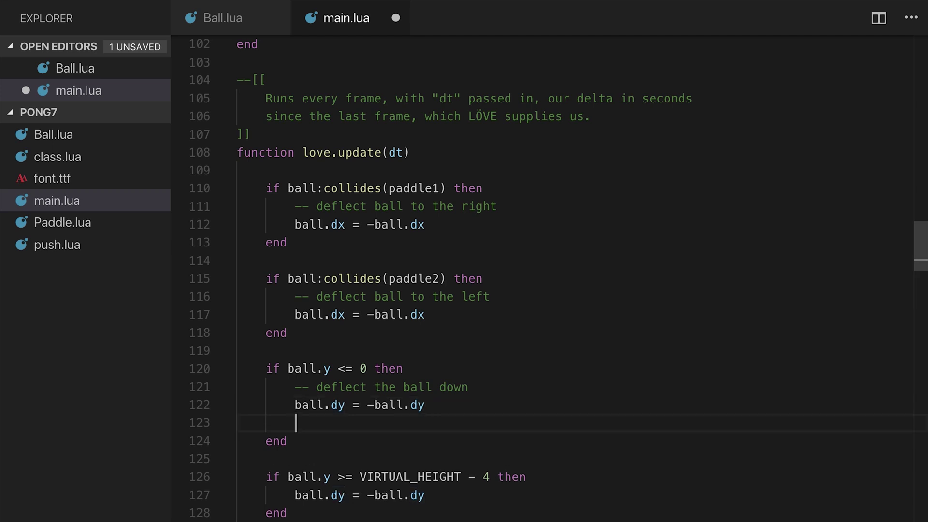
pyautogui.write('ball.')
pyautogui.press('Down')
pyautogui.press('Down')
pyautogui.press('Down')
pyautogui.press('Up')
pyautogui.press('End')
pyautogui.press('Return')
pyautogui.write('ball.y = VIRTU')
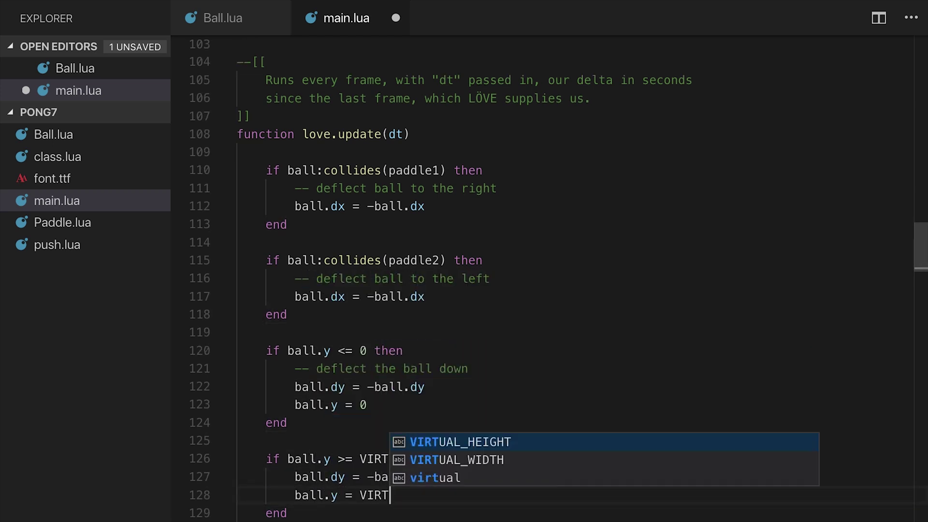
pyautogui.write('AL_HEIGHT - 4')
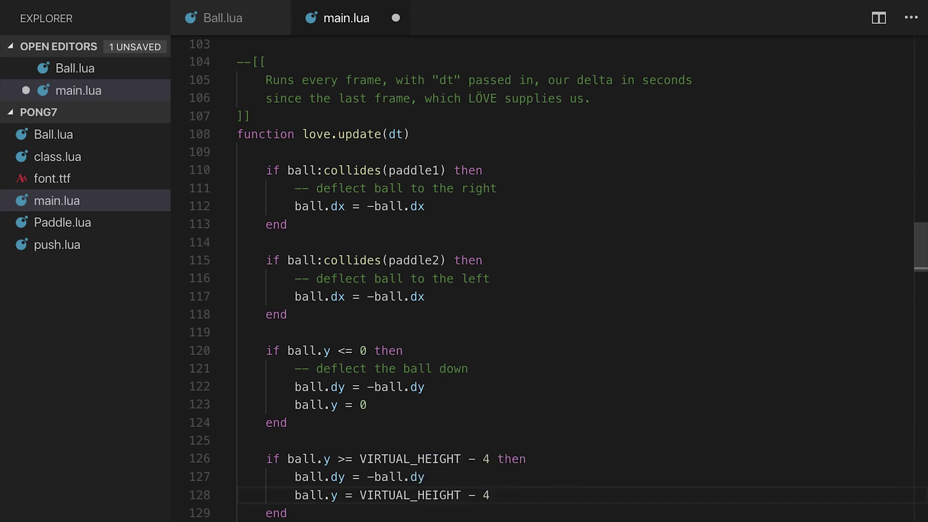
pyautogui.hotkey('ctrl', 's')
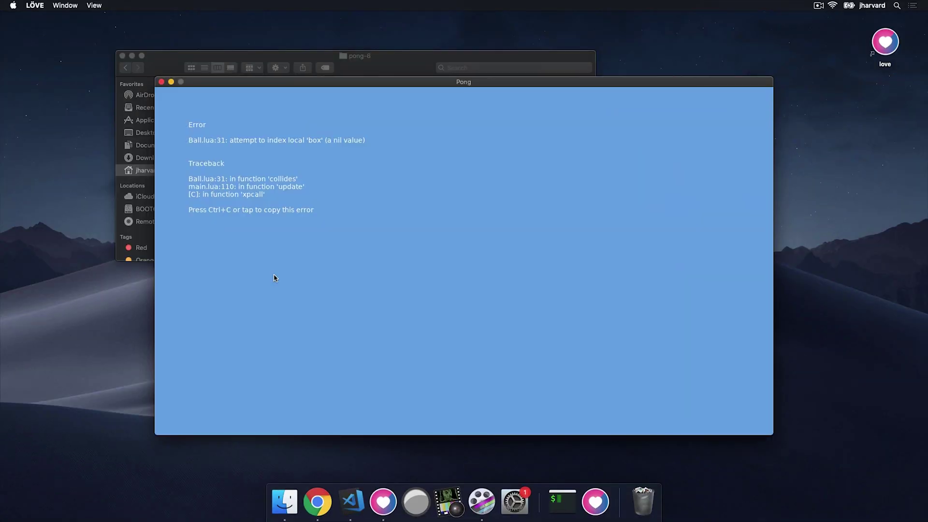
# Close the crashed game and inspect the box parameter in Ball:collides, checking main.lua too.
pyautogui.press('Escape')
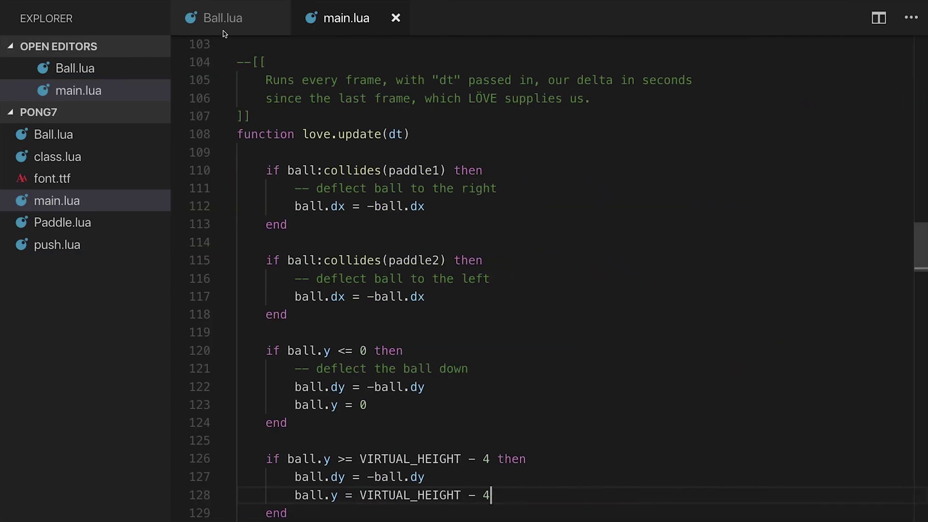
pyautogui.click(217, 19)
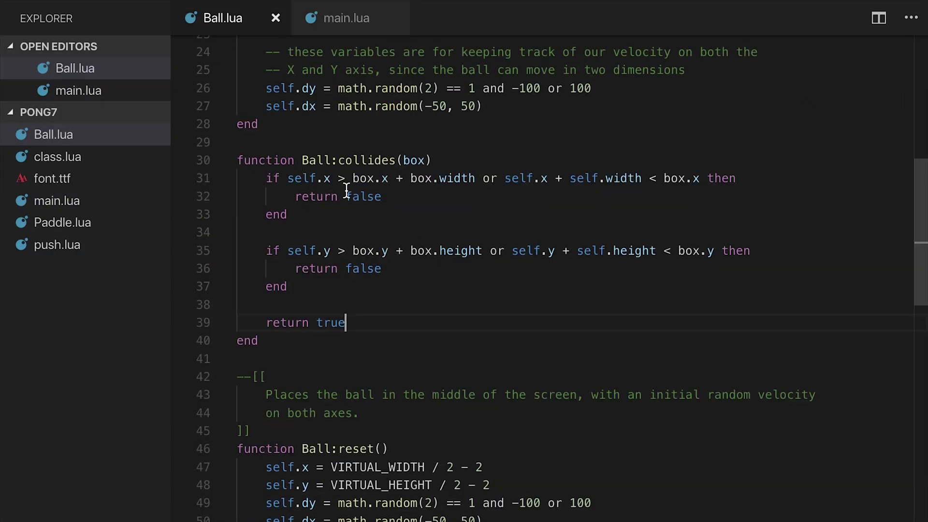
pyautogui.click(355, 160)
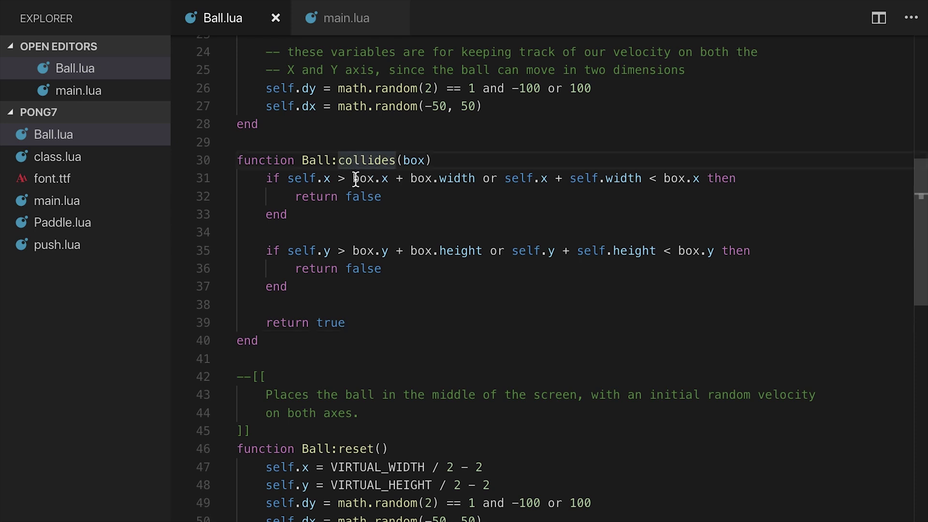
pyautogui.click(355, 179)
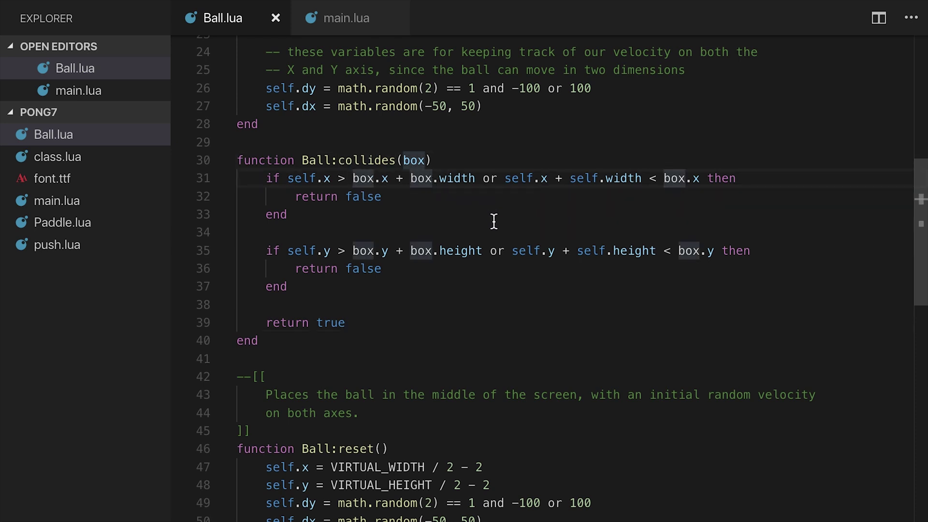
pyautogui.click(427, 161)
pyautogui.click(344, 20)
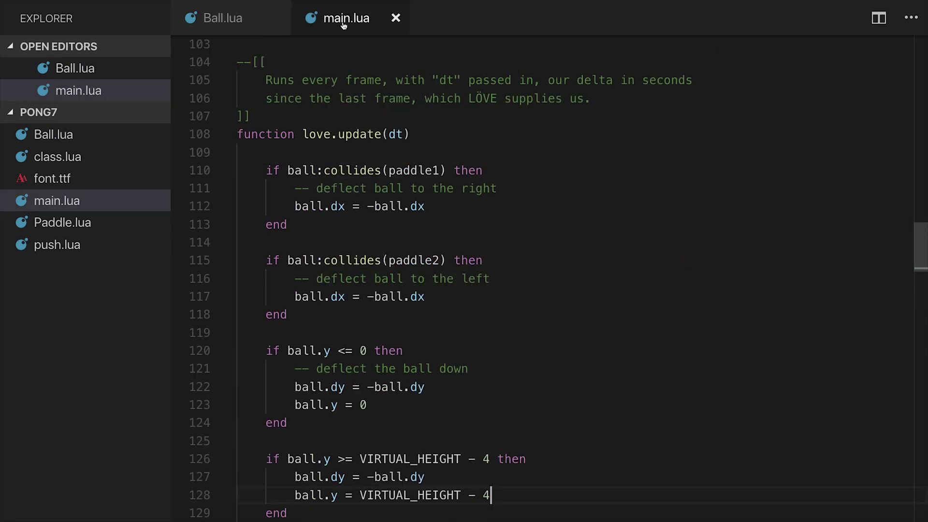
pyautogui.scroll(-1, 384, 213)
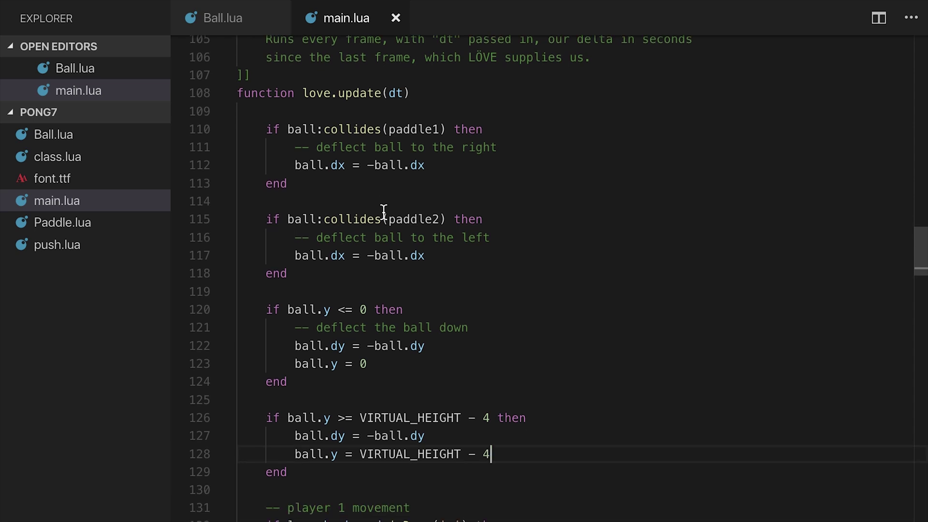
# Return to Ball.lua, rerun the game with Alt+L, and close the nil 'box' error.
pyautogui.click(208, 17)
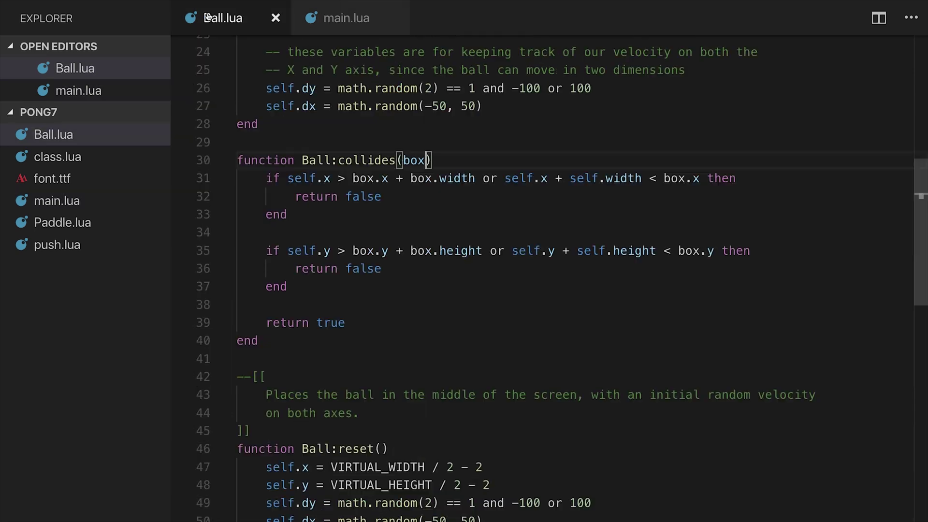
pyautogui.scroll(1, 357, 138)
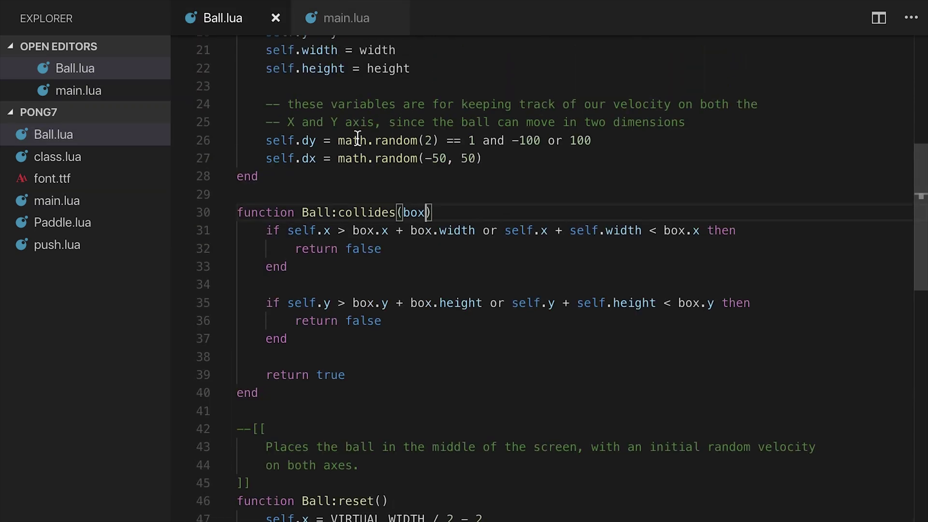
pyautogui.click(336, 200)
pyautogui.scroll(-1, 336, 201)
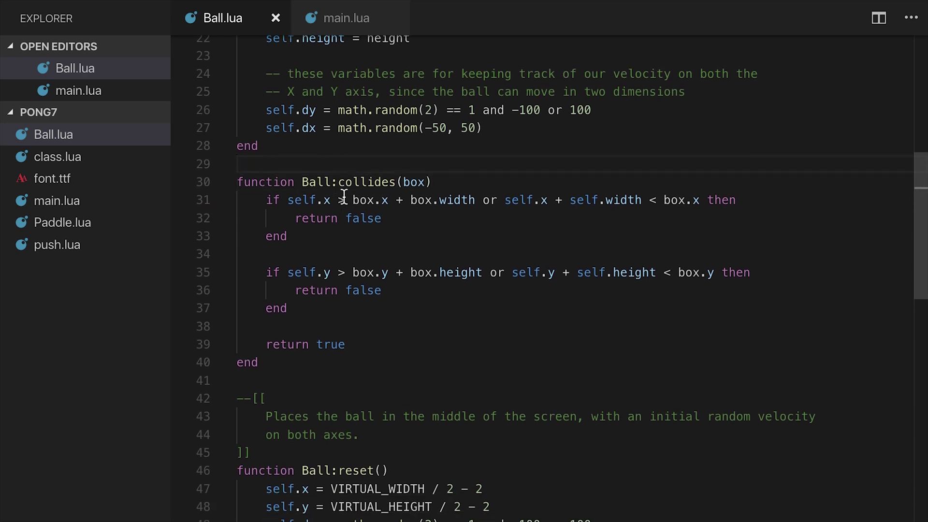
pyautogui.scroll(-1, 343, 199)
pyautogui.scroll(-1, 343, 202)
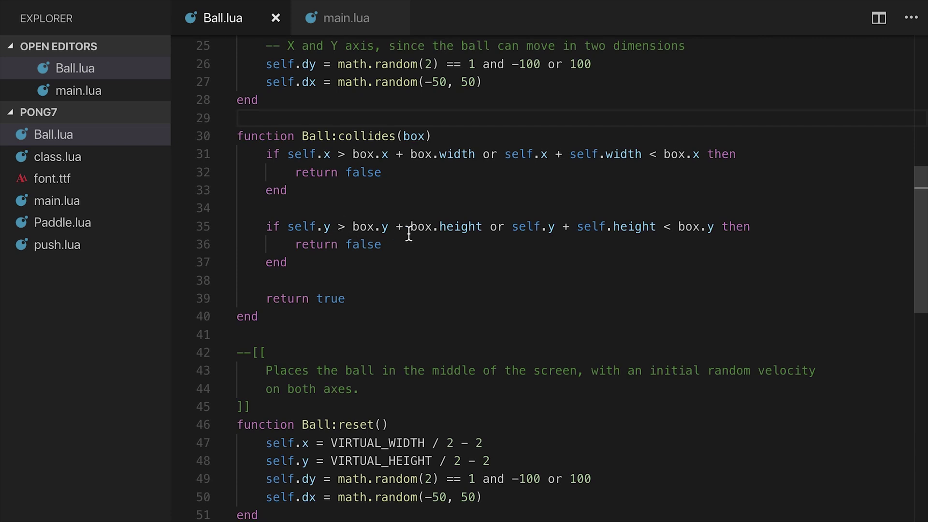
pyautogui.click(313, 173)
pyautogui.hotkey('alt', 'l')
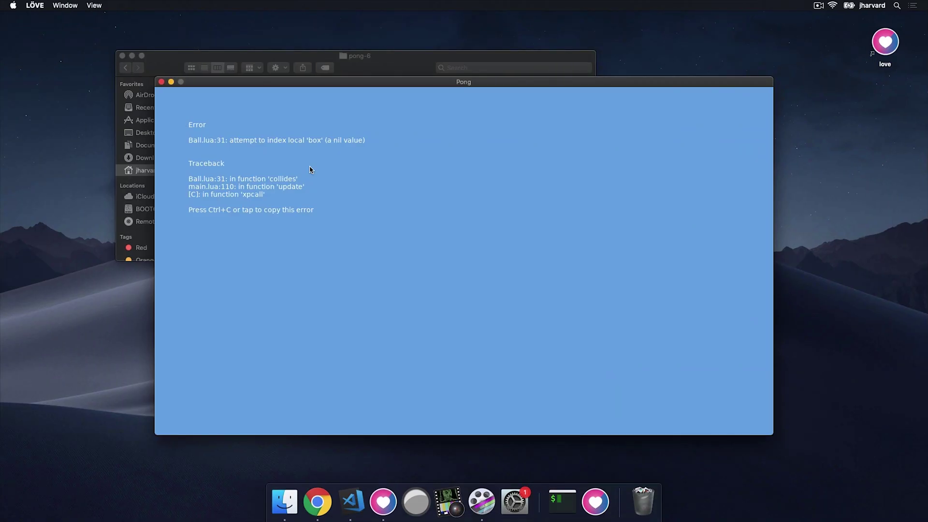
pyautogui.press('Escape')
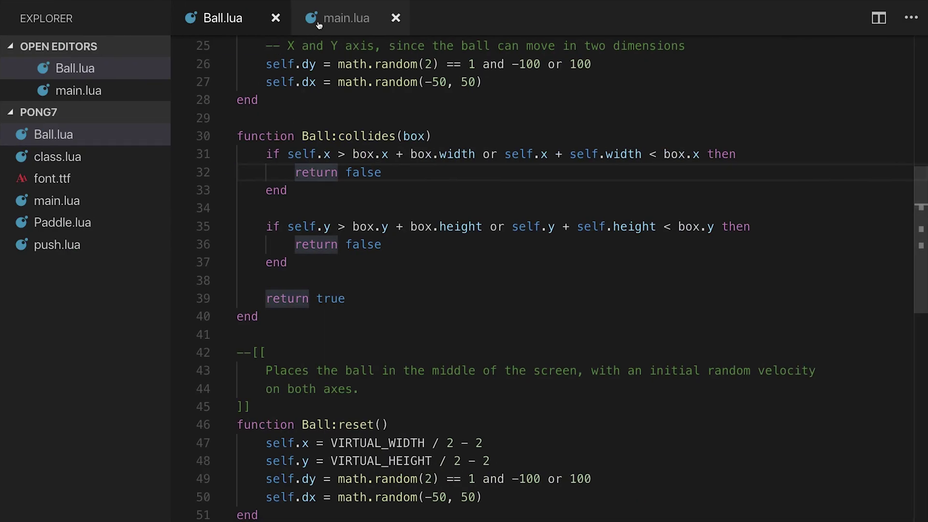
# Change paddle to player in both collides calls on lines 110 and 115, then save main.lua.
pyautogui.click(321, 17)
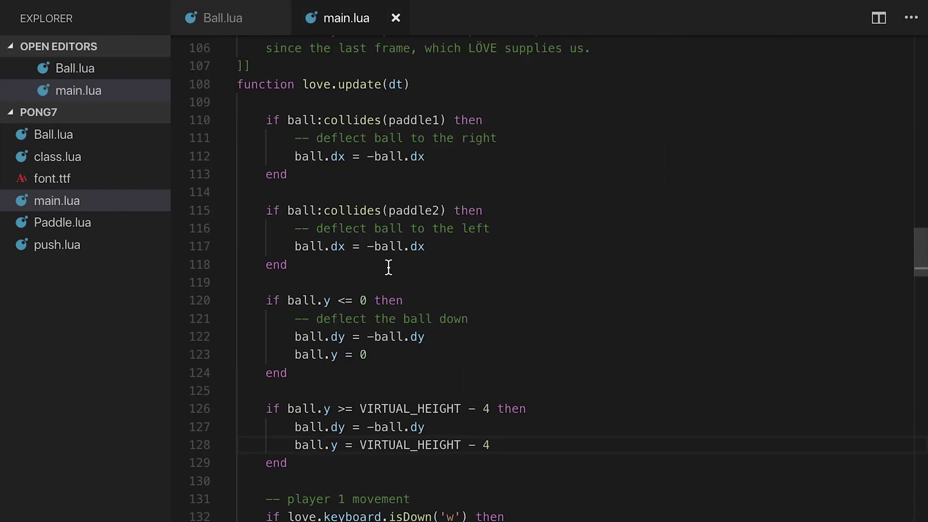
pyautogui.scroll(-1, 388, 268)
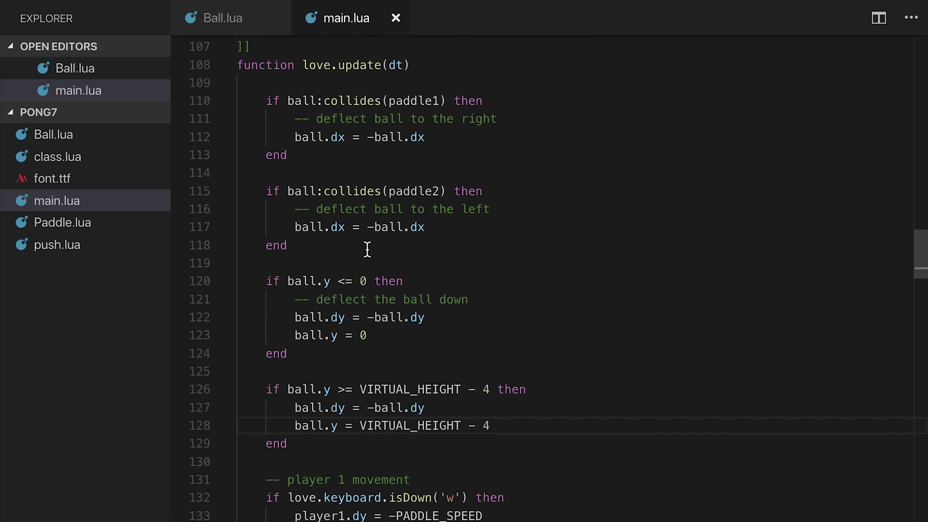
pyautogui.scroll(2, 363, 180)
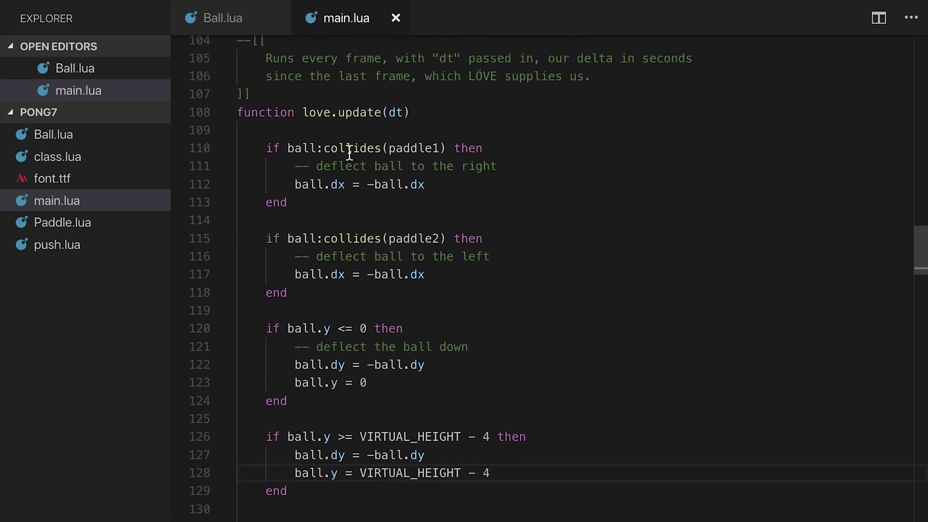
pyautogui.click(395, 148)
pyautogui.scroll(2, 413, 159)
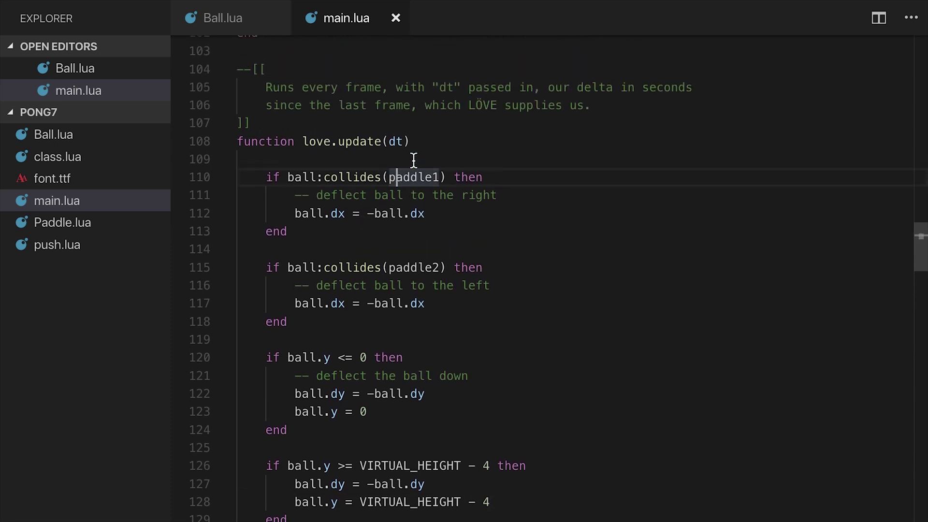
pyautogui.scroll(6, 413, 160)
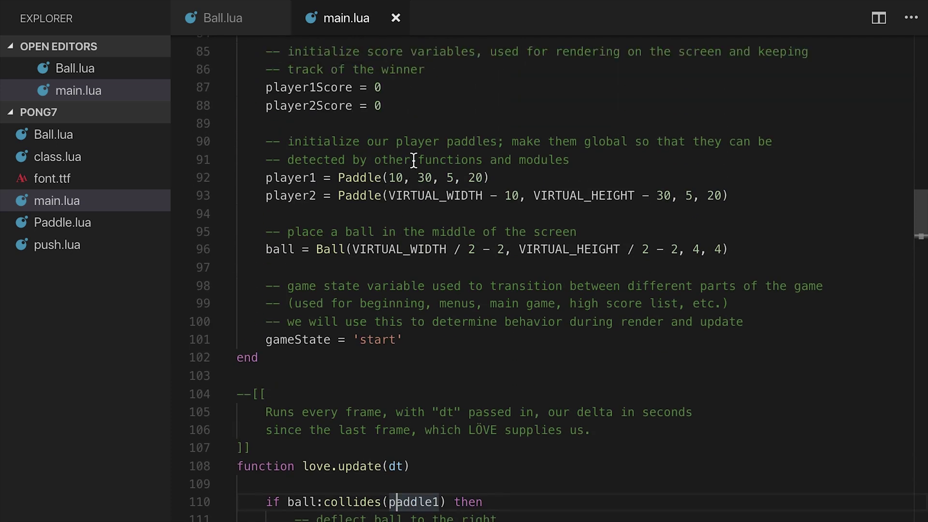
pyautogui.scroll(1, 413, 160)
pyautogui.scroll(-1, 413, 160)
pyautogui.scroll(-5, 414, 160)
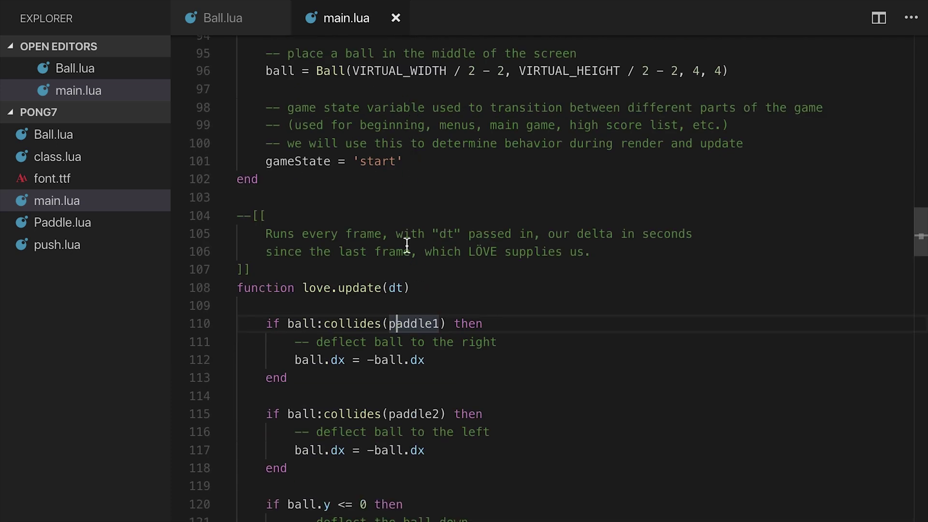
pyautogui.moveTo(389, 323); pyautogui.dragTo(433, 327)
pyautogui.hotkey('ctrl', 'd')
pyautogui.write('playe')
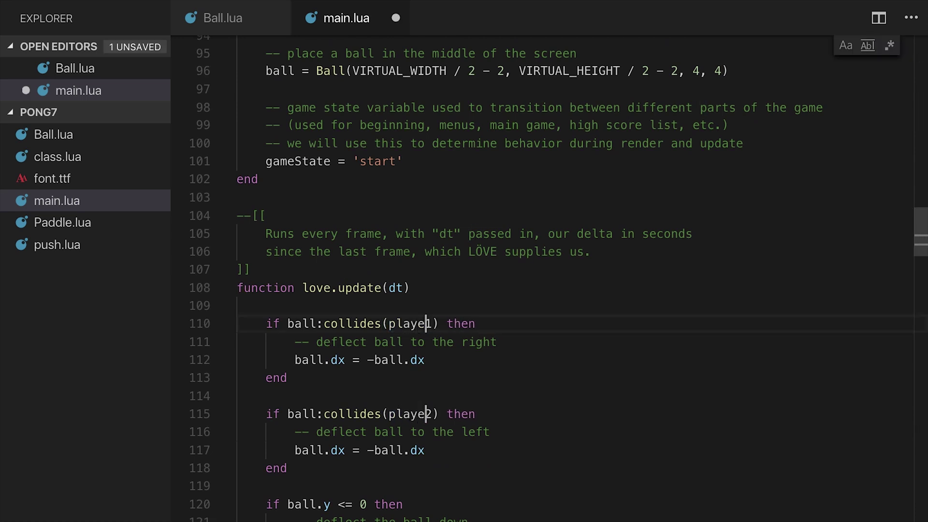
pyautogui.write('r')
pyautogui.hotkey('ctrl', 's')
pyautogui.scroll(-4, 551, 290)
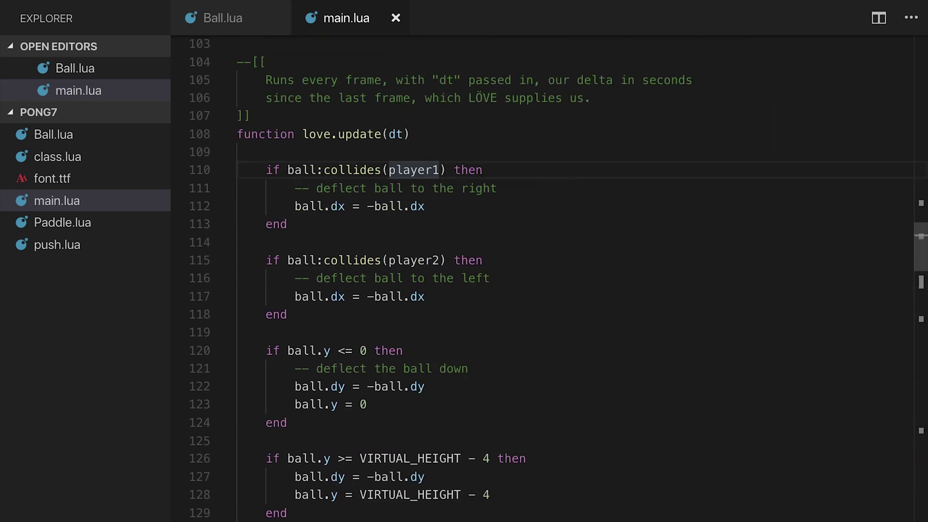
pyautogui.scroll(-3, 551, 290)
pyautogui.scroll(-1, 551, 289)
pyautogui.scroll(-1, 430, 326)
pyautogui.scroll(2, 430, 326)
# Run and quit the game, then append ' / 255' to each love.graphics.clear value and save.
pyautogui.hotkey('alt', 'l')
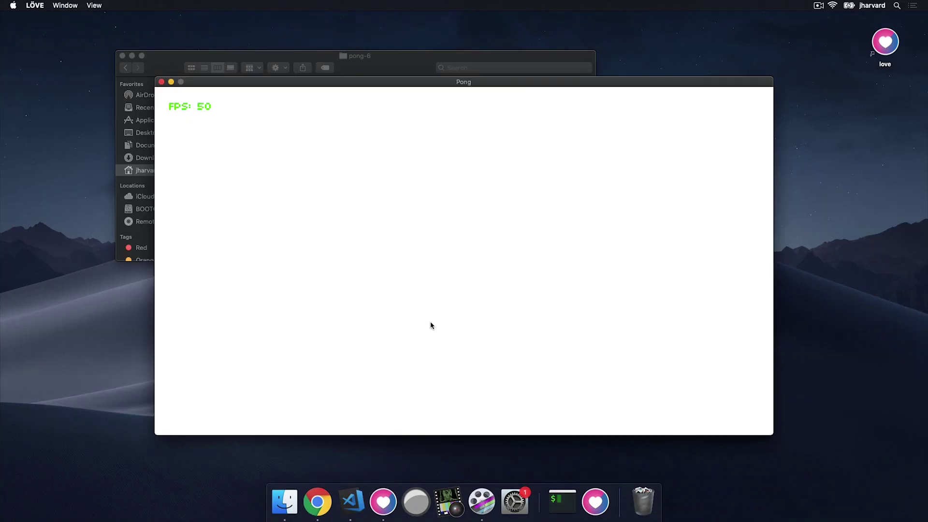
pyautogui.press('Escape')
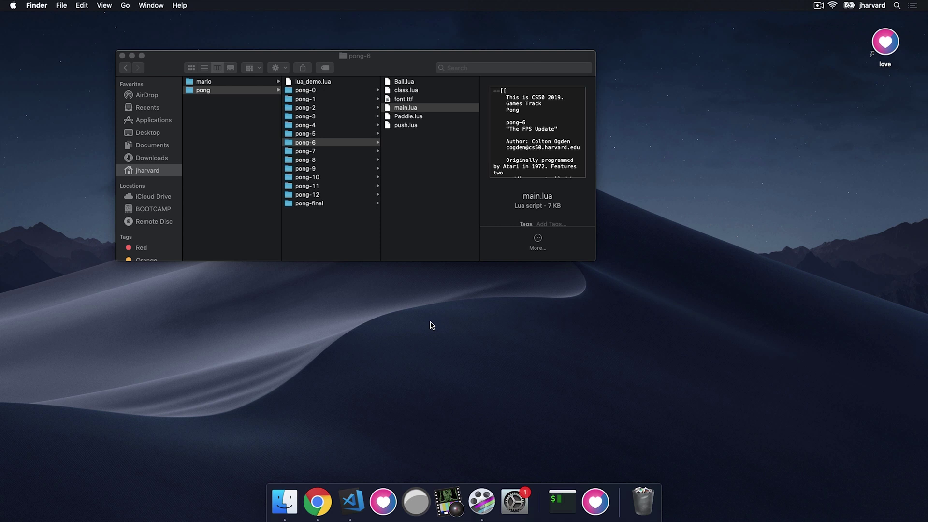
pyautogui.scroll(-3, 432, 327)
pyautogui.scroll(-10, 432, 328)
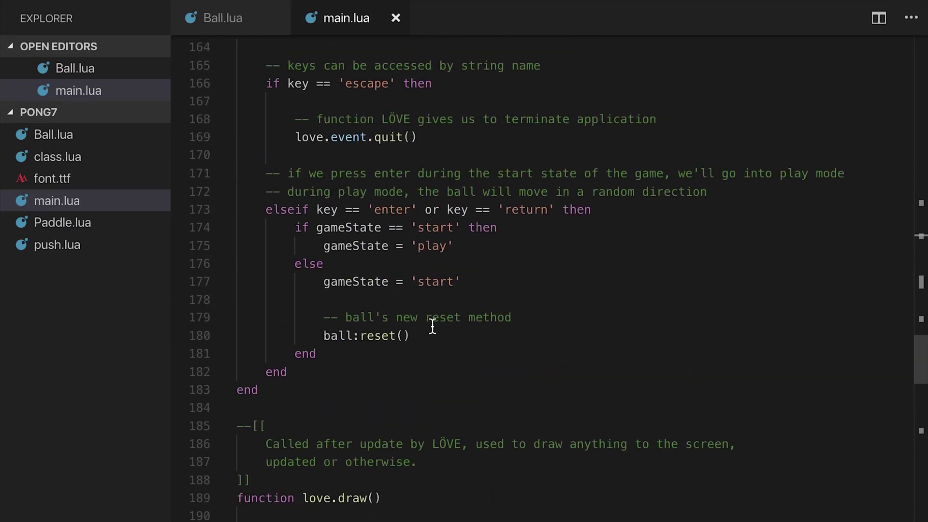
pyautogui.scroll(-10, 432, 327)
pyautogui.scroll(-2, 432, 327)
pyautogui.scroll(-5, 433, 328)
pyautogui.scroll(5, 432, 328)
pyautogui.scroll(2, 432, 327)
pyautogui.scroll(-6, 433, 328)
pyautogui.scroll(1, 432, 328)
pyautogui.scroll(-1, 432, 329)
pyautogui.scroll(6, 442, 351)
pyautogui.scroll(2, 427, 290)
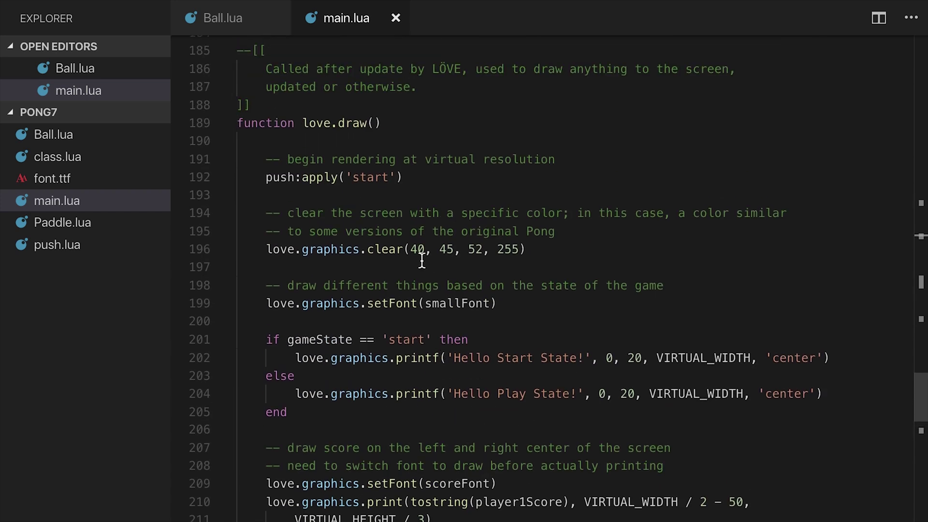
pyautogui.click(426, 250)
pyautogui.write('/ 255')
pyautogui.press('Right')
pyautogui.press('Right')
pyautogui.press('Right')
pyautogui.press('Right')
pyautogui.write('/ 255, 52 / 255')
pyautogui.click(657, 249)
pyautogui.write('/ 255')
pyautogui.press('super+s')
# Launch Pong in LÖVE, start play with Enter, and move both paddles using W/S and Up/Down.
pyautogui.hotkey('alt', 'l')
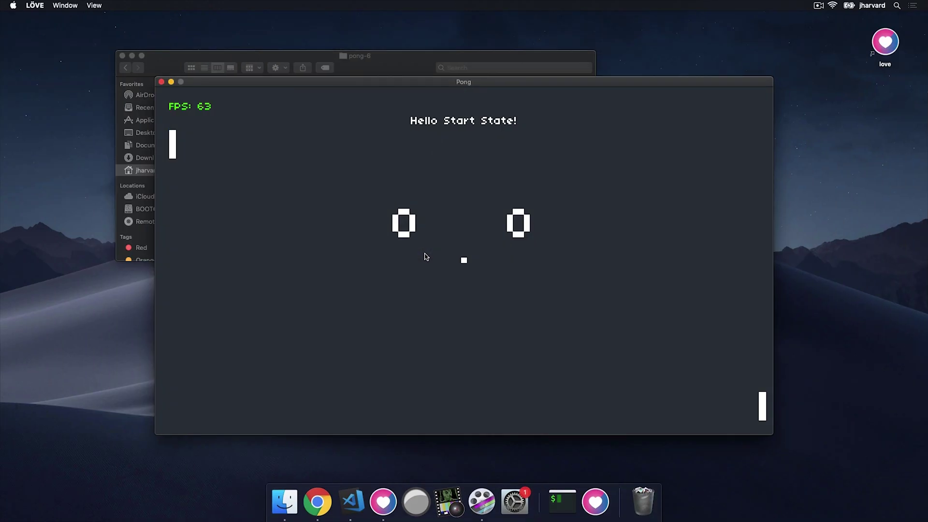
pyautogui.press('Return')
pyautogui.press('Up')
pyautogui.press('s')
pyautogui.press('w')
pyautogui.press('w')
pyautogui.press('Down')
pyautogui.press('s')
pyautogui.press('Up')
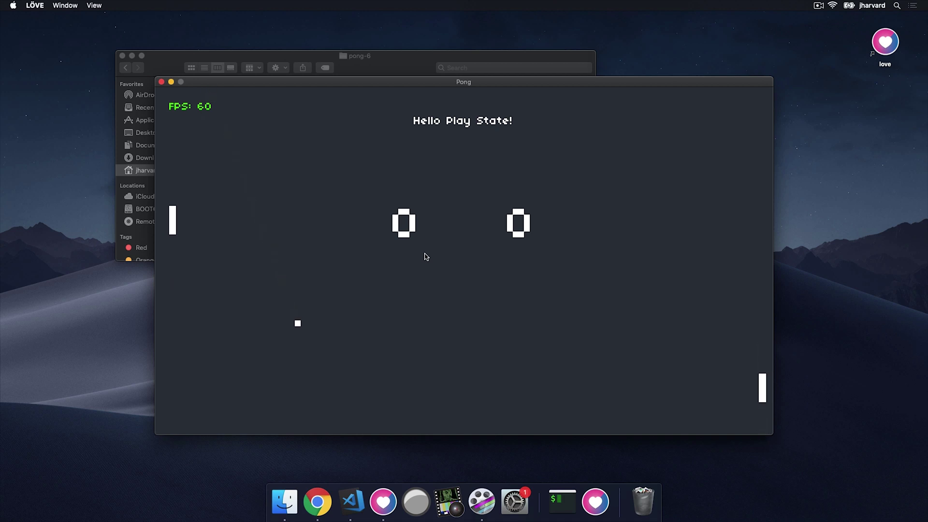